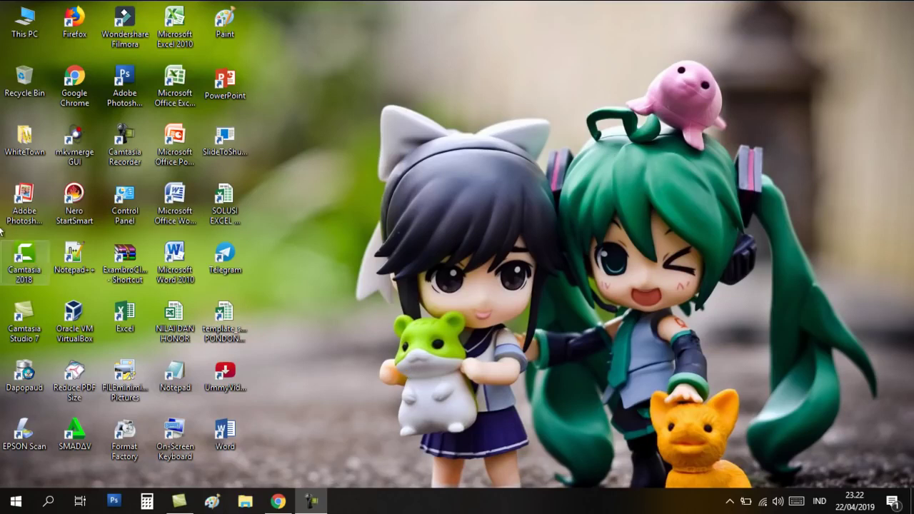
# Refresh the desktop twice from its right-click menu
pyautogui.rightClick(292, 141)
pyautogui.click(328, 184)
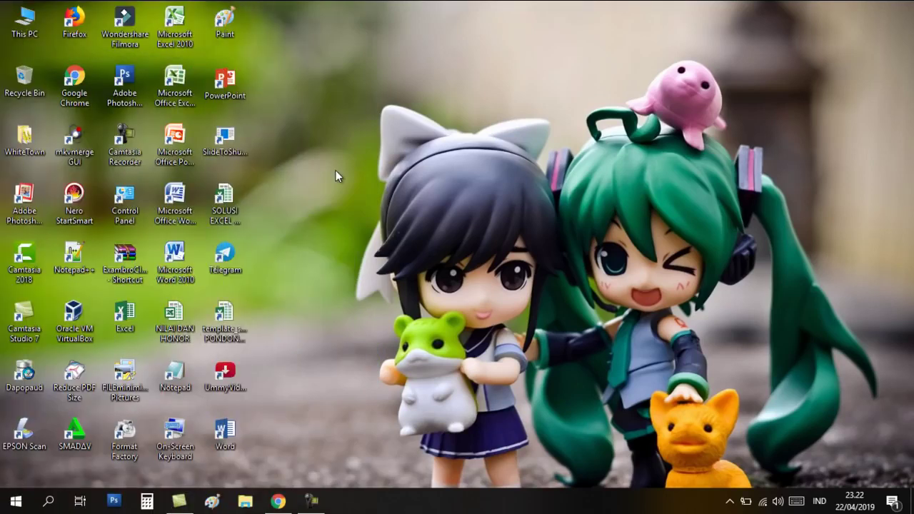
pyautogui.rightClick(308, 150)
pyautogui.click(327, 187)
# Launch Excel 2007 and click a few cells in the blank Book1 sheet
pyautogui.click(185, 112)
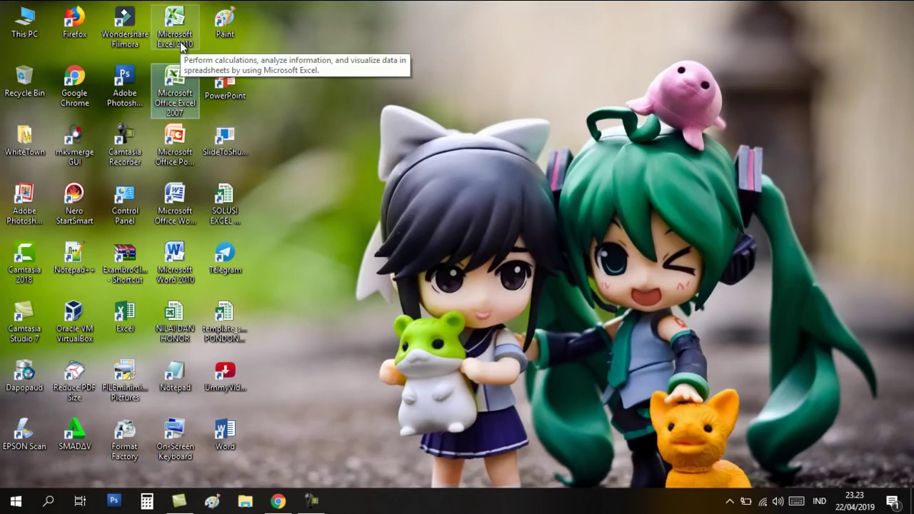
pyautogui.click(181, 45)
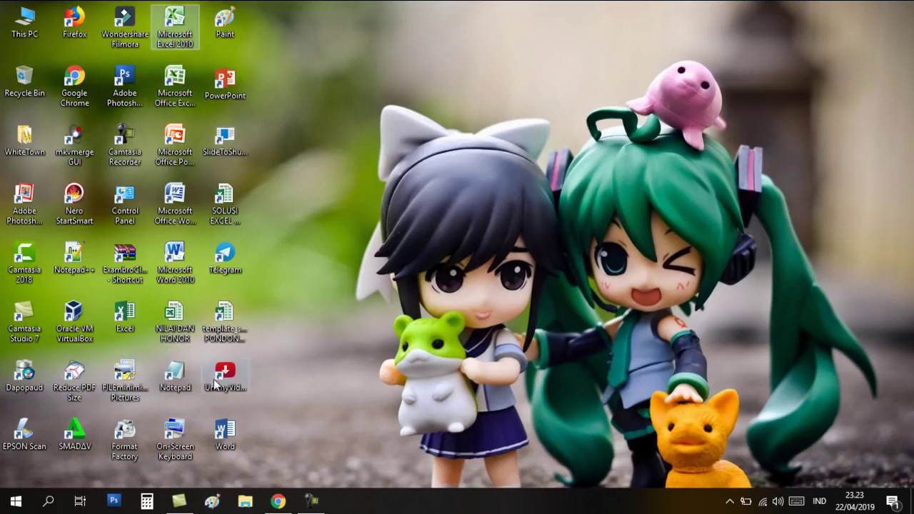
pyautogui.click(137, 318)
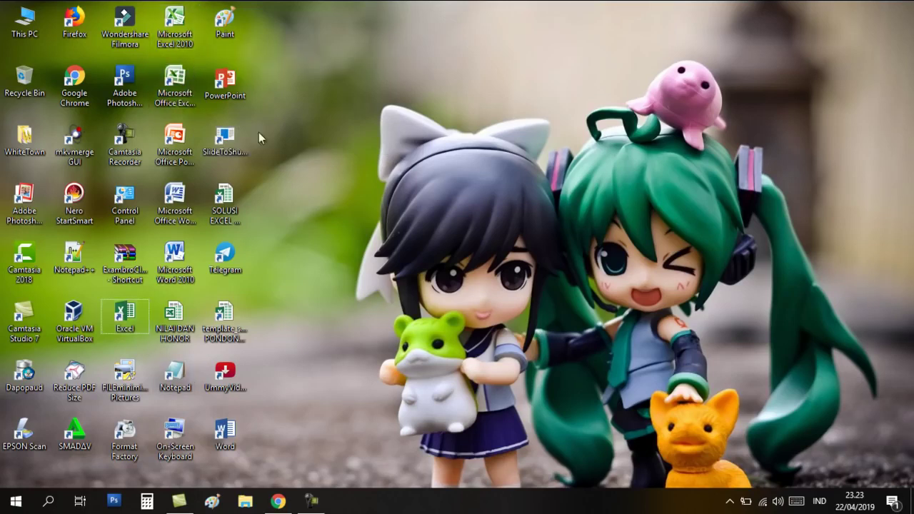
pyautogui.doubleClick(175, 85)
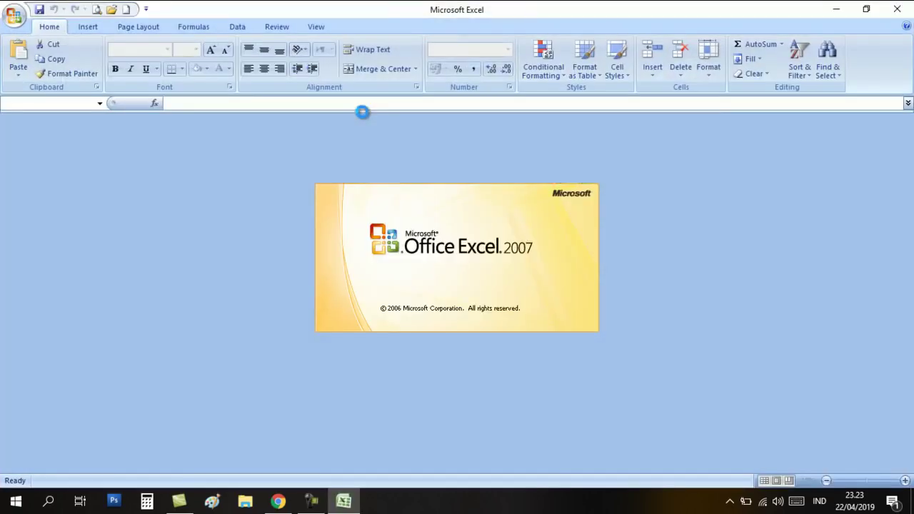
pyautogui.click(293, 254)
pyautogui.click(257, 218)
pyautogui.click(354, 295)
pyautogui.click(253, 200)
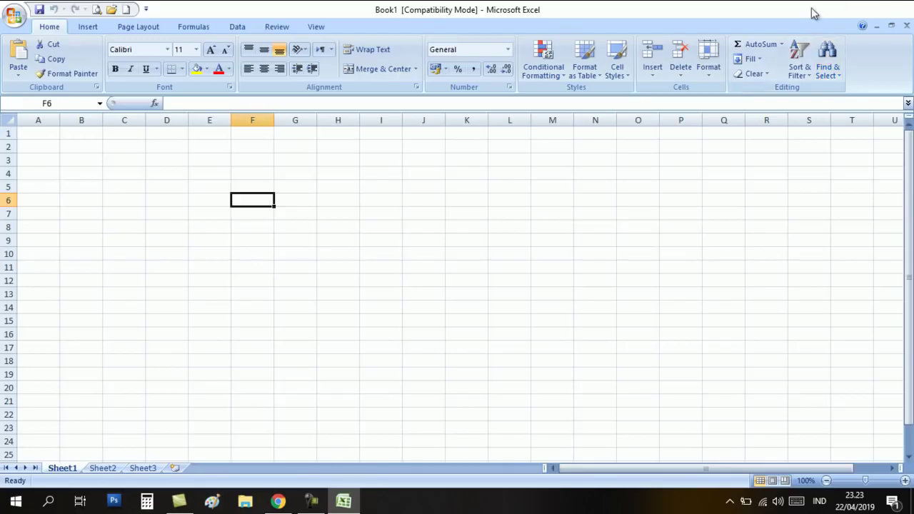
# Check the Excel 2010 window's recent workbooks, then minimize both Excel windows
pyautogui.click(836, 9)
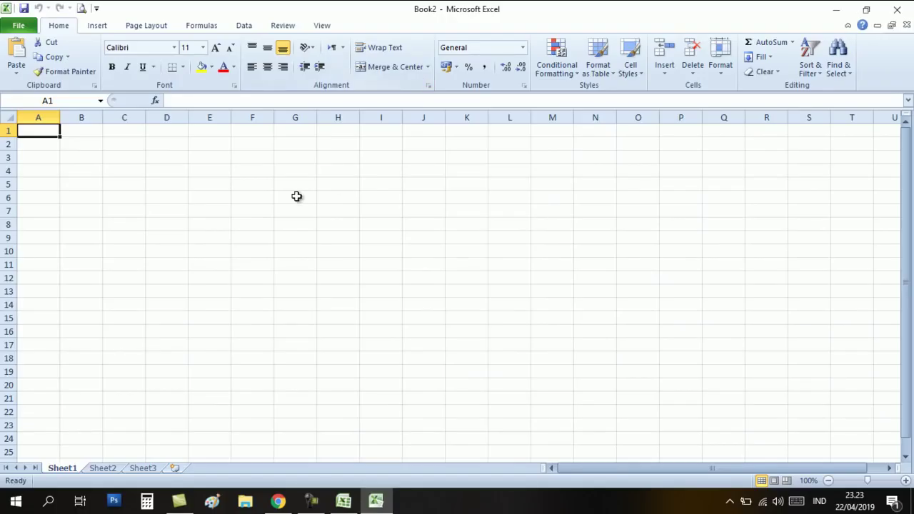
pyautogui.click(295, 197)
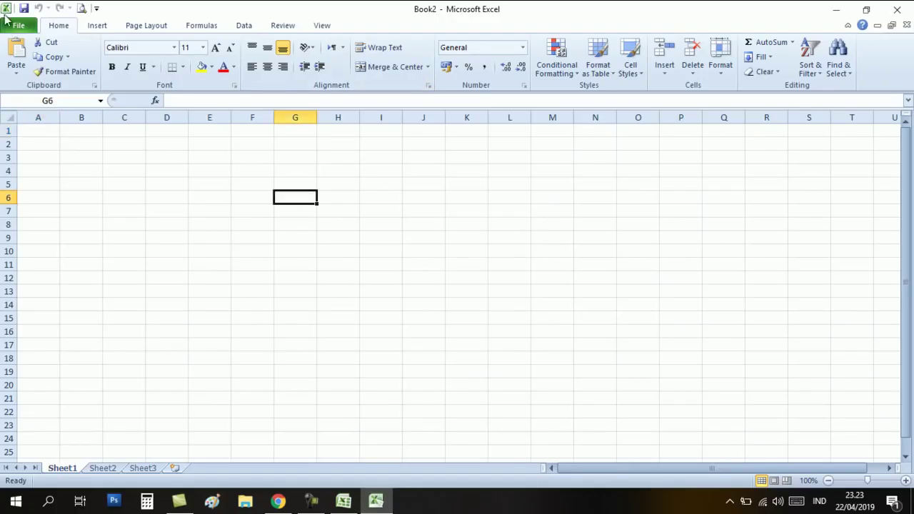
pyautogui.click(17, 27)
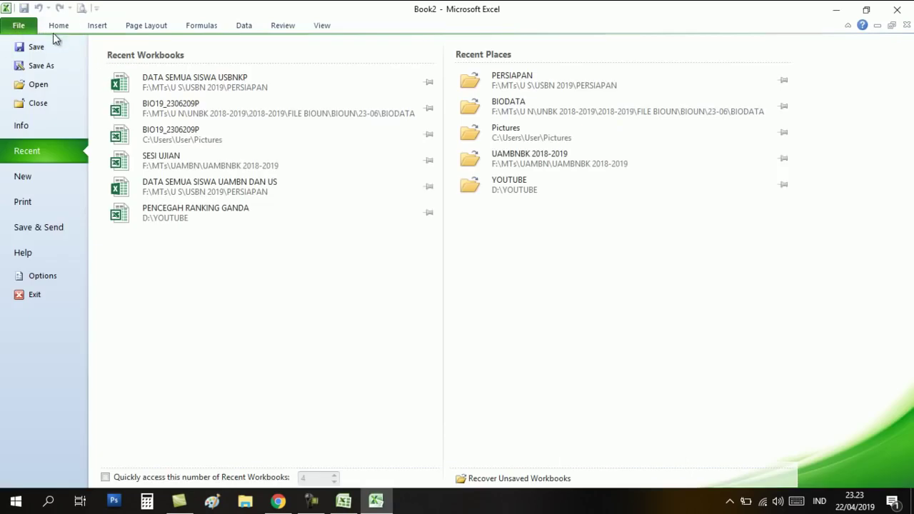
pyautogui.click(57, 26)
pyautogui.click(345, 501)
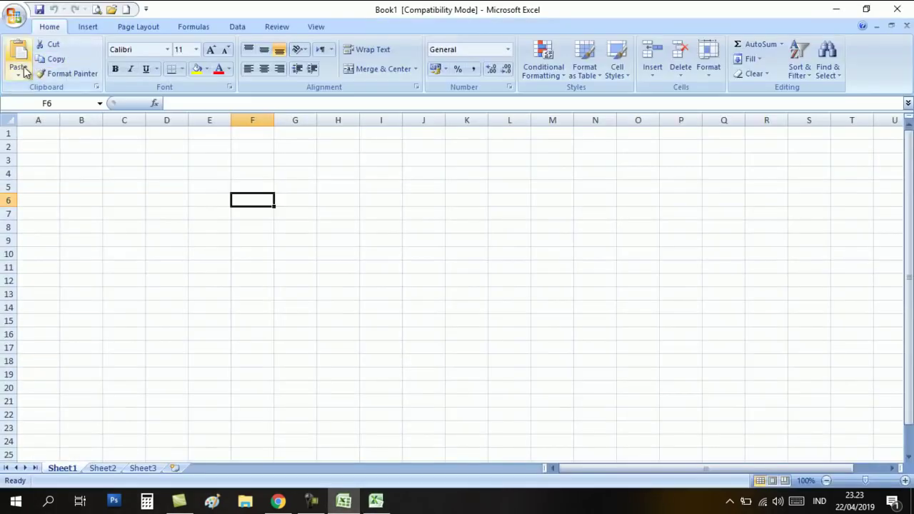
pyautogui.click(836, 8)
pyautogui.click(835, 9)
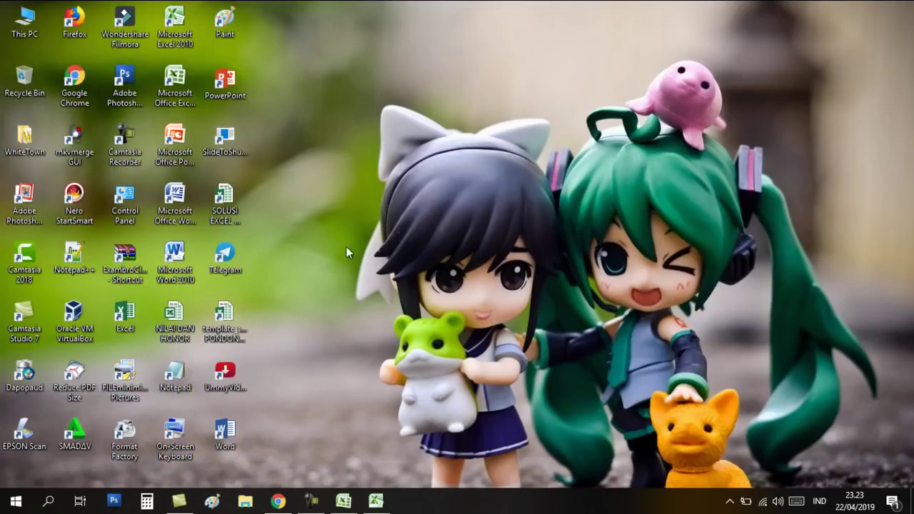
# Try a blank workbook in the newest Excel, then return to Excel 2007 Book1 and select A1
pyautogui.doubleClick(152, 307)
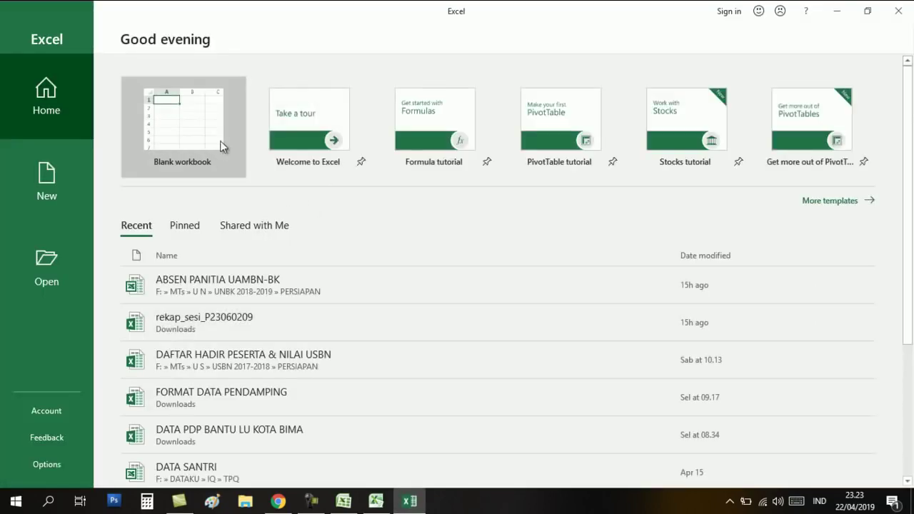
pyautogui.click(214, 163)
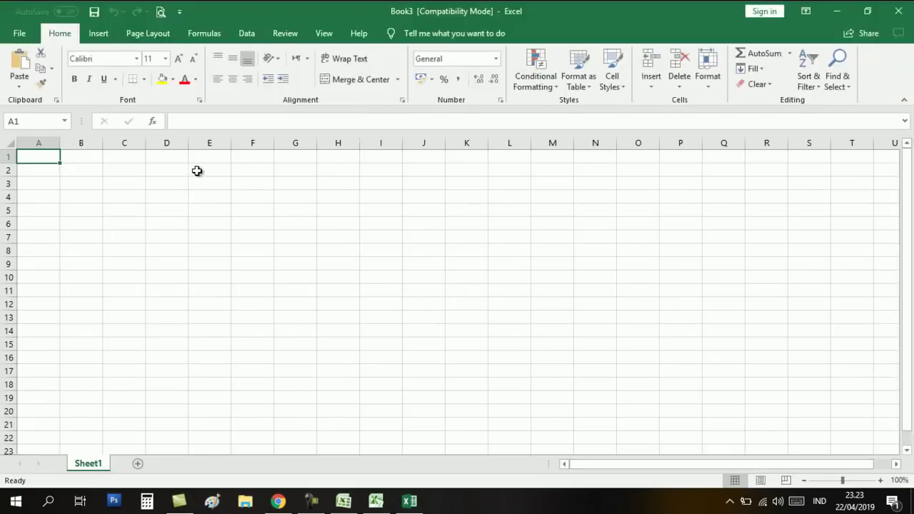
pyautogui.click(836, 11)
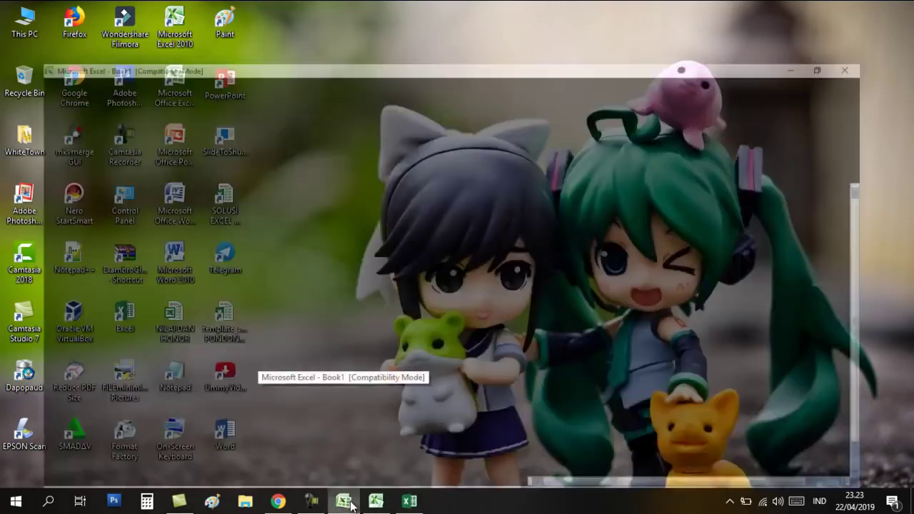
pyautogui.click(341, 428)
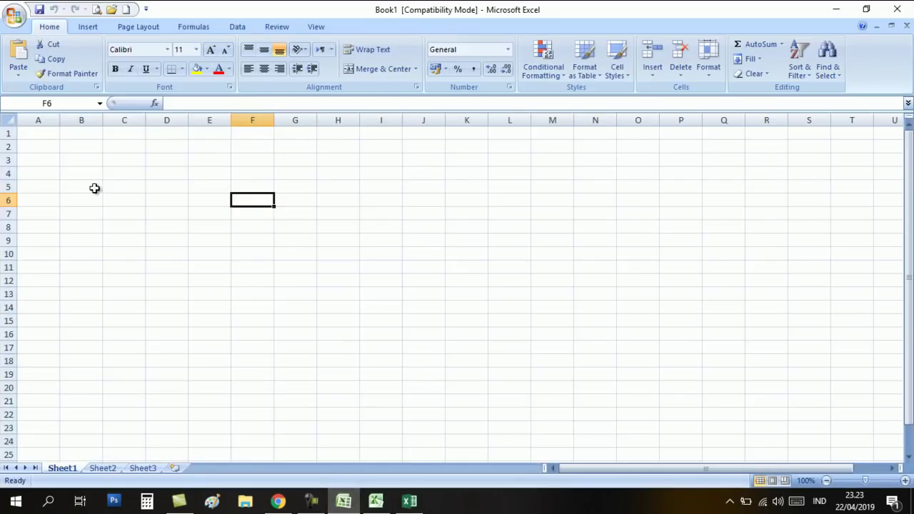
pyautogui.click(163, 211)
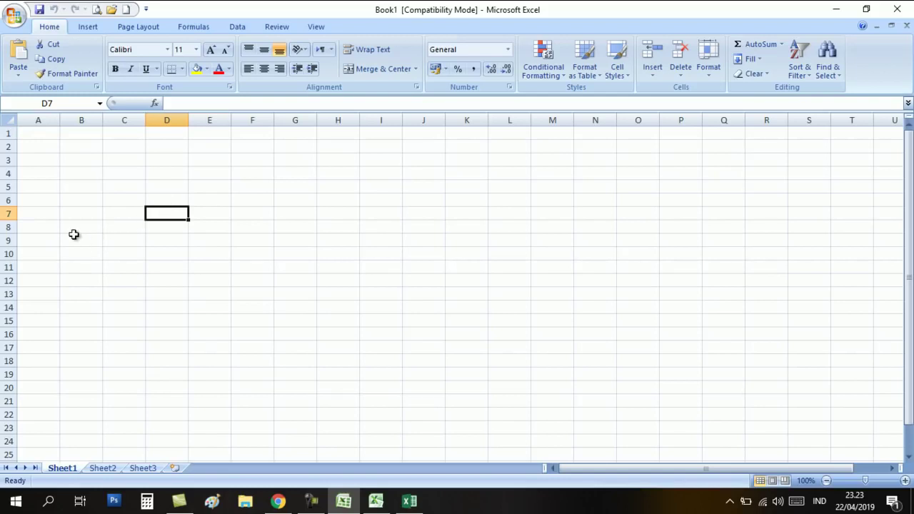
pyautogui.click(53, 218)
pyautogui.click(38, 135)
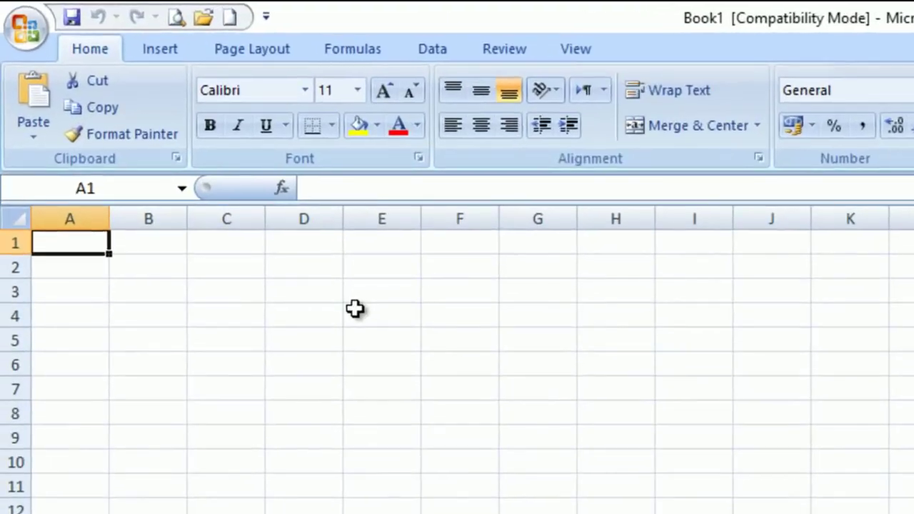
# Enter headers NO., NAMA SISWA, TEMPAT TANGGAL LAHIR SISWA, ALAMAT, NAMA IBU, NAMA AYAH across A1:F1
pyautogui.write('NO.')
pyautogui.press('Tab')
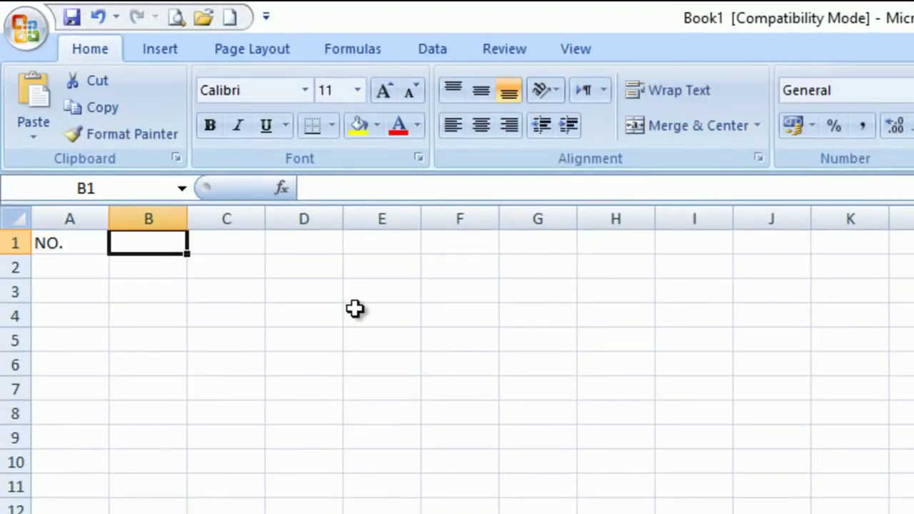
pyautogui.write('NAMA SISWA')
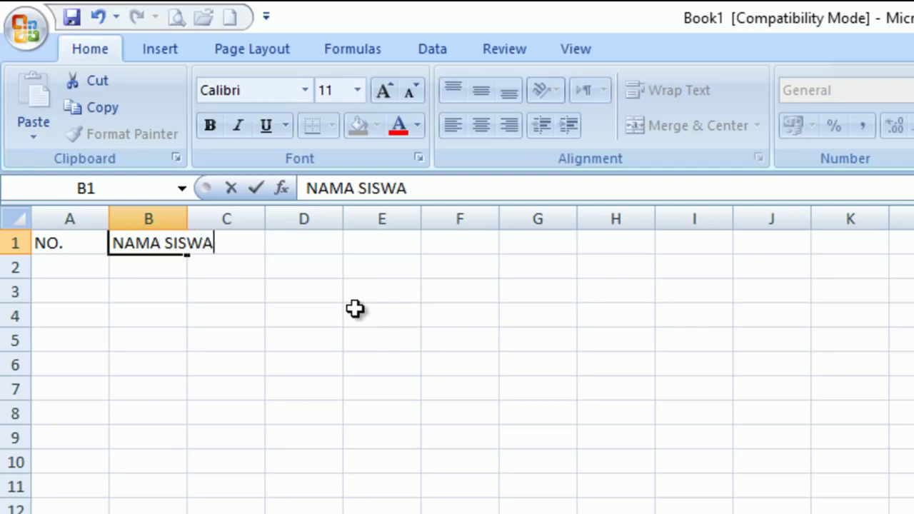
pyautogui.press('Tab')
pyautogui.write('TEMPAT ')
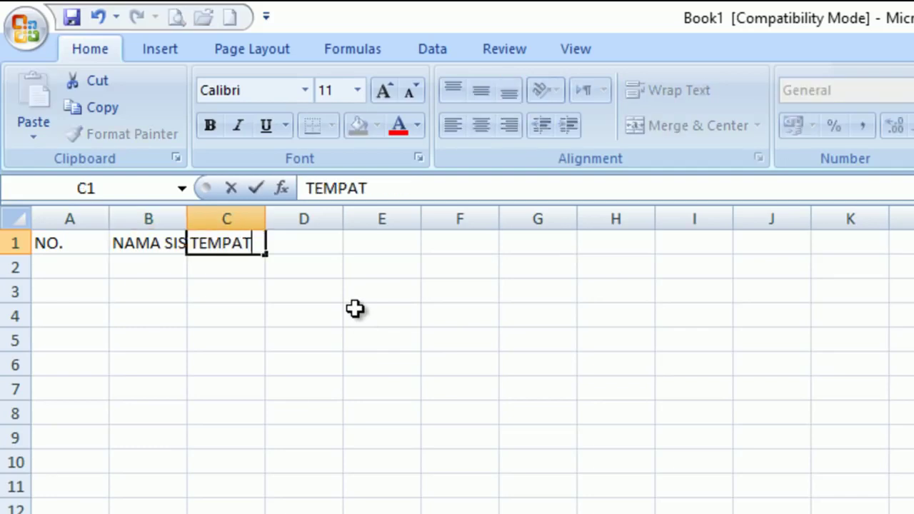
pyautogui.write('TANGGAL')
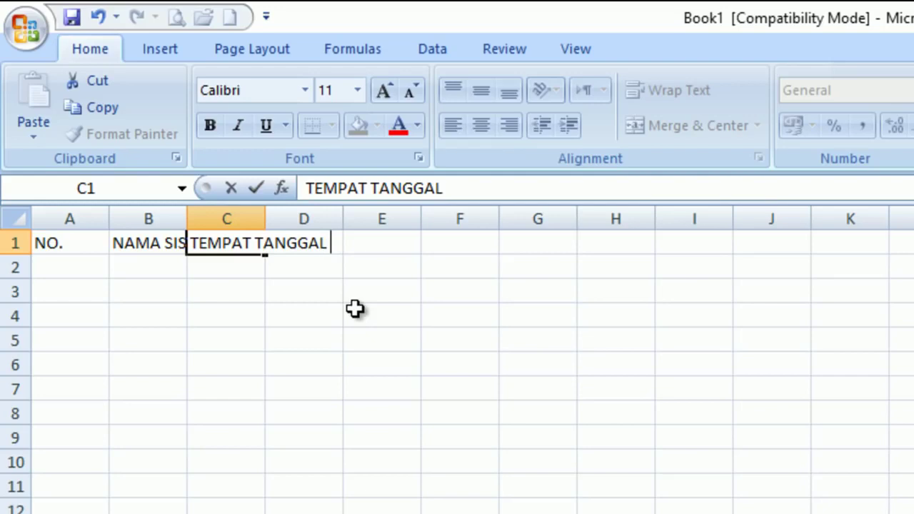
pyautogui.write(' LAHIR SISWA')
pyautogui.press('Tab')
pyautogui.write('ALAMAT')
pyautogui.press('Tab')
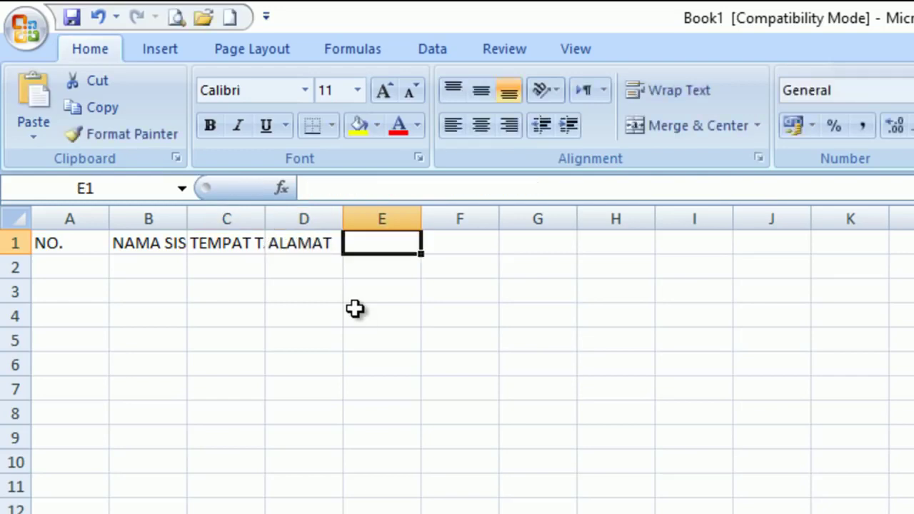
pyautogui.write('NAMA IBU')
pyautogui.press('Tab')
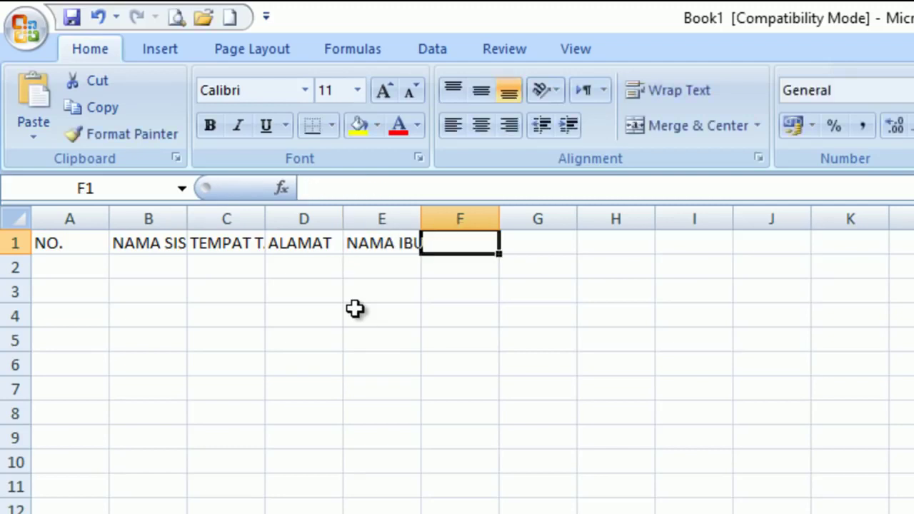
pyautogui.write('NAMA AYAH')
pyautogui.press('Return')
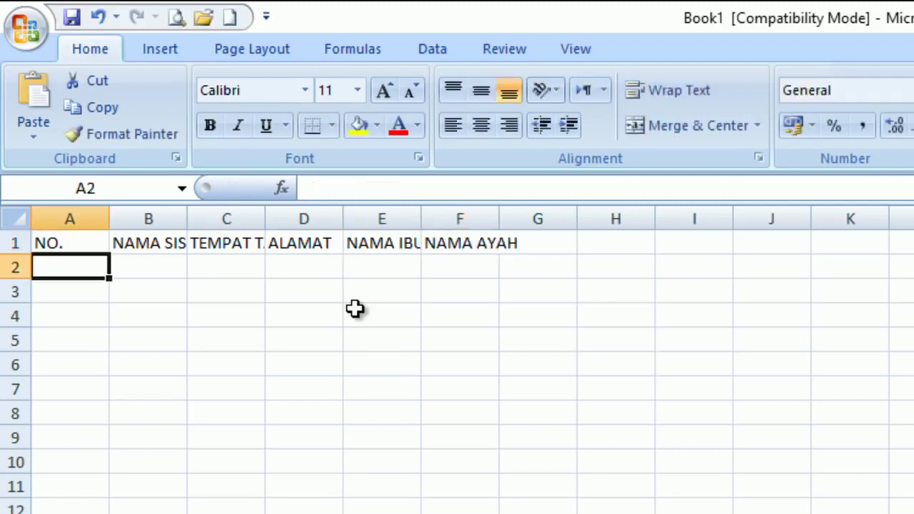
# AutoFit all column widths to the headers, then select the table area A1:F21
pyautogui.click(7, 212)
pyautogui.click(93, 215)
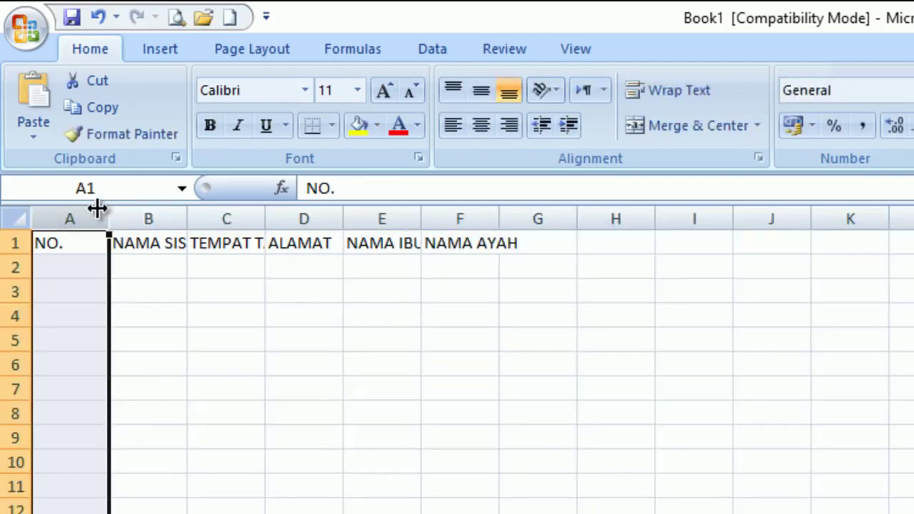
pyautogui.click(16, 218)
pyautogui.click(109, 219)
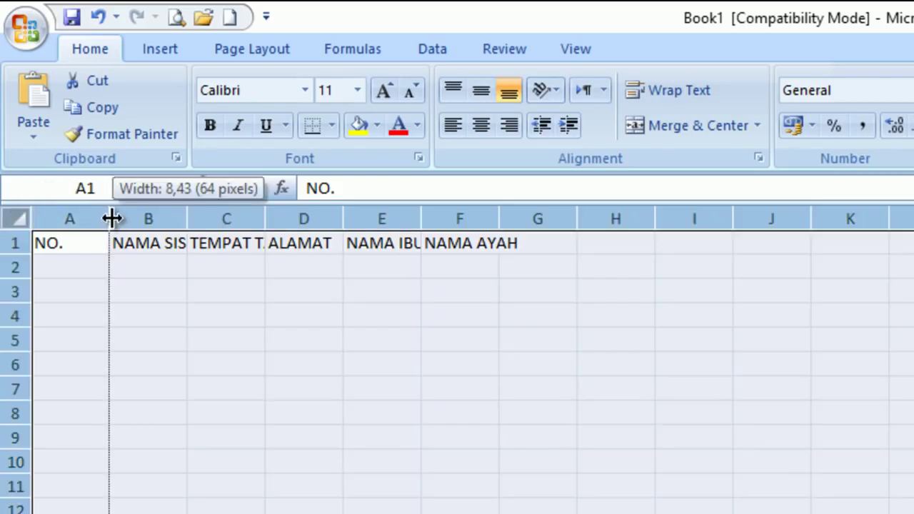
pyautogui.doubleClick(109, 218)
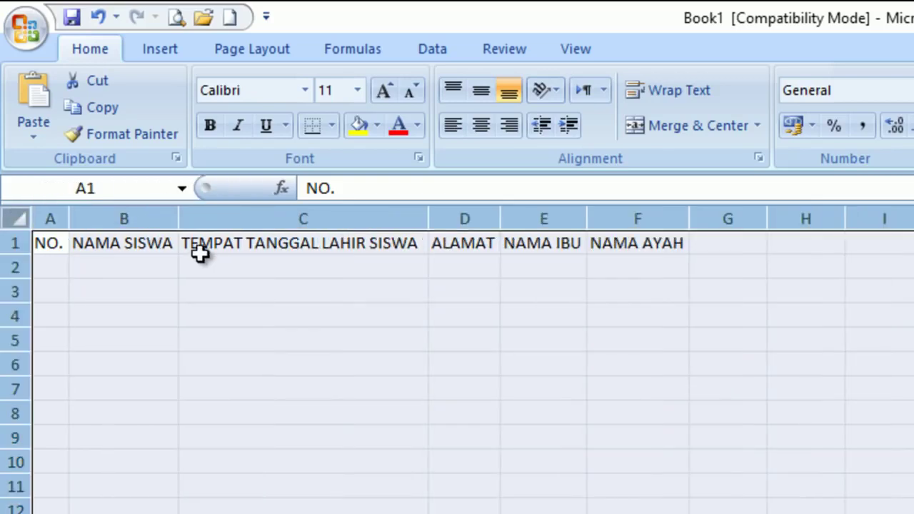
pyautogui.click(212, 319)
pyautogui.moveTo(55, 244)
pyautogui.mouseDown()
pyautogui.moveTo(306, 245)
pyautogui.moveTo(657, 347)
pyautogui.moveTo(678, 513)
pyautogui.mouseUp()
# Give every cell of A1:F21 borders and check the print preview
pyautogui.click(331, 125)
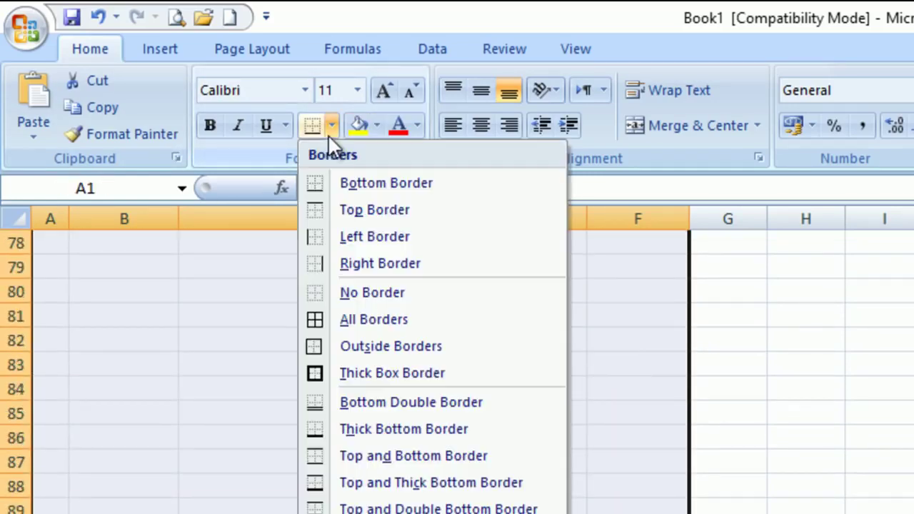
pyautogui.click(347, 319)
pyautogui.click(452, 402)
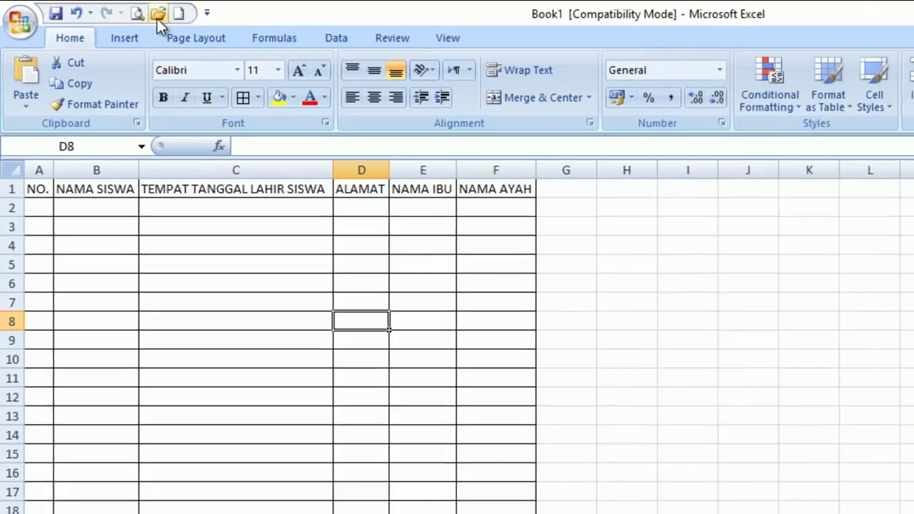
pyautogui.click(126, 12)
pyautogui.scroll(-1, 554, 325)
pyautogui.scroll(-1, 561, 334)
pyautogui.scroll(1, 564, 338)
pyautogui.click(269, 76)
# Delete the surplus rows below row 40
pyautogui.scroll(-3, 295, 397)
pyautogui.scroll(-5, 282, 436)
pyautogui.scroll(-3, 278, 441)
pyautogui.scroll(-2, 280, 441)
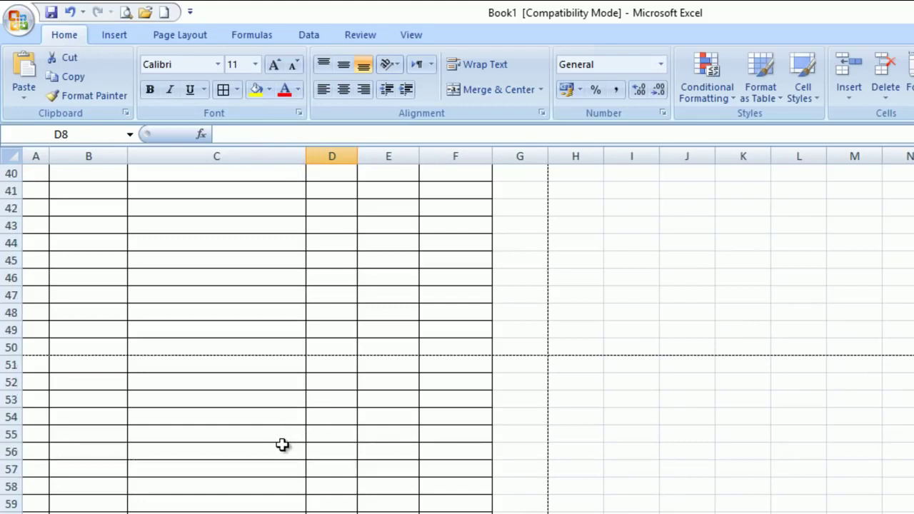
pyautogui.moveTo(8, 191)
pyautogui.mouseDown()
pyautogui.moveTo(11, 509)
pyautogui.moveTo(11, 469)
pyautogui.mouseUp()
pyautogui.scroll(3, 145, 308)
pyautogui.scroll(2, 145, 308)
pyautogui.rightClick(9, 257)
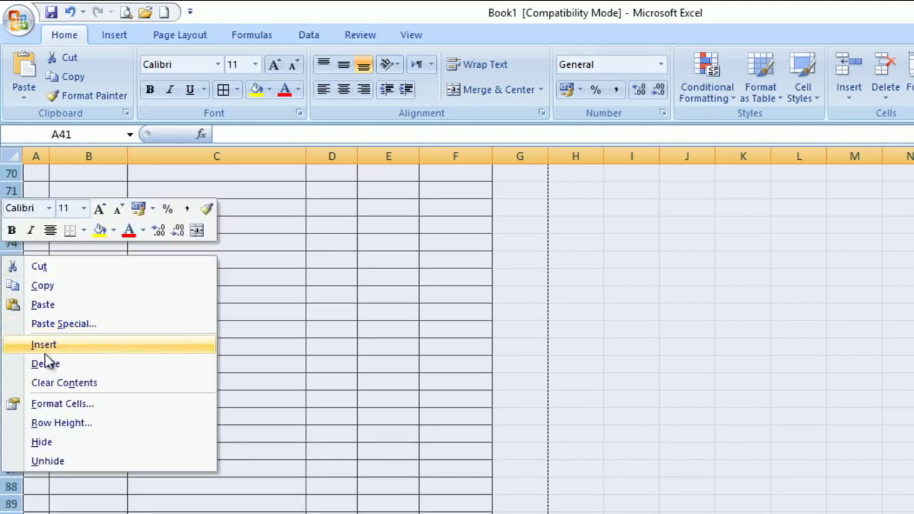
pyautogui.click(45, 362)
pyautogui.scroll(14, 320, 284)
pyautogui.click(320, 279)
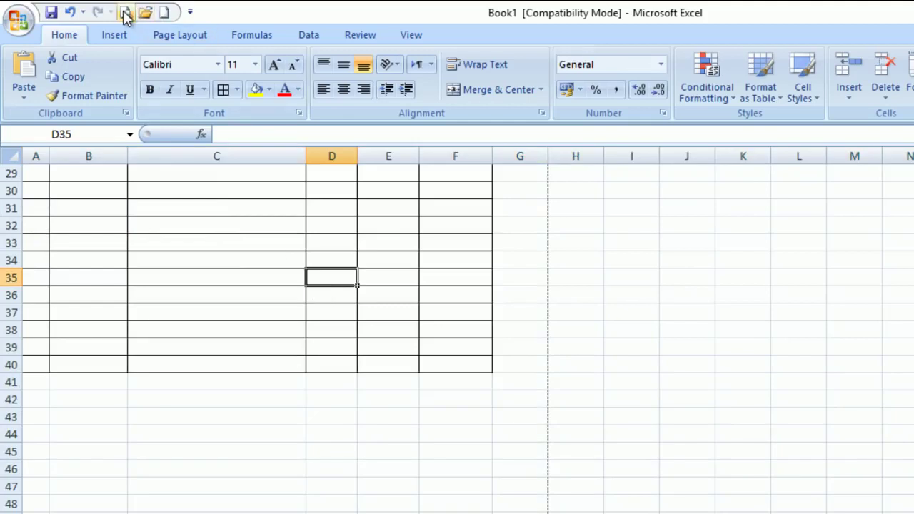
# Preview the printed table, zooming in and out on the page
pyautogui.click(124, 13)
pyautogui.click(596, 399)
pyautogui.click(597, 402)
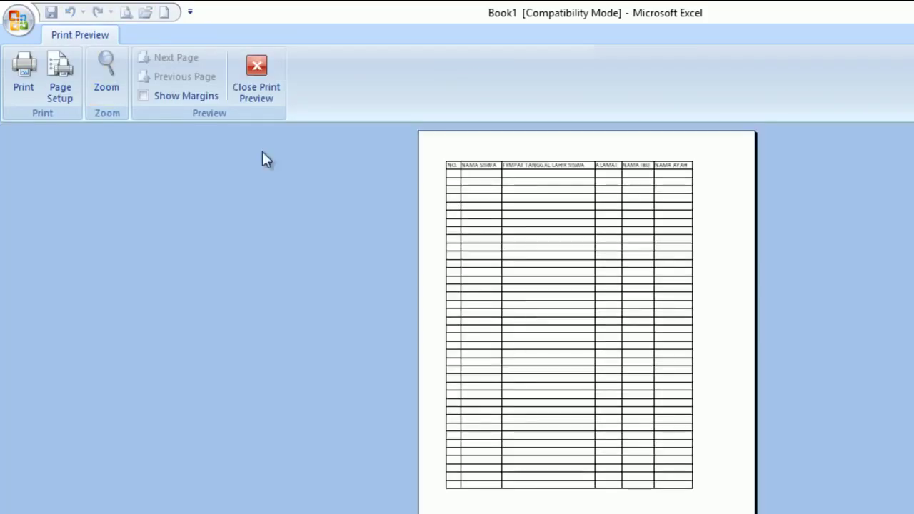
pyautogui.click(254, 91)
# Apply All Borders to the lower range A38:F58
pyautogui.scroll(-1, 112, 300)
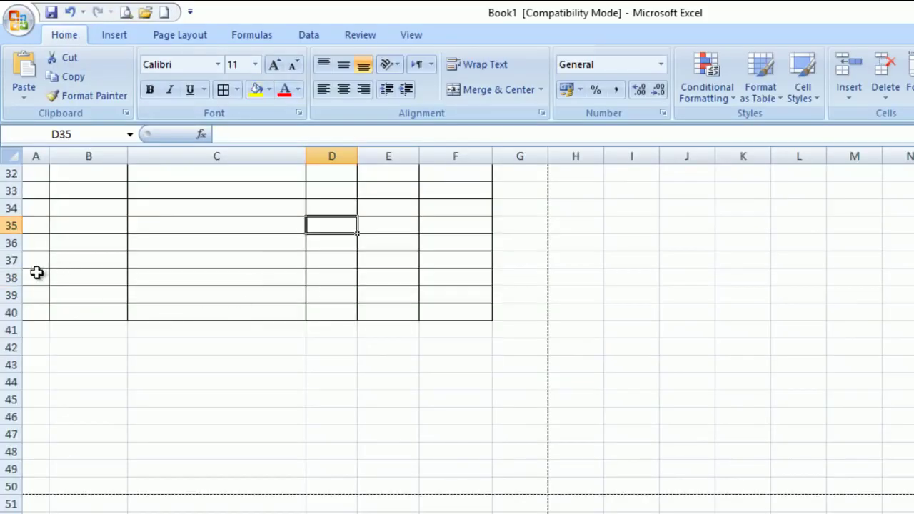
pyautogui.moveTo(36, 272); pyautogui.dragTo(456, 510)
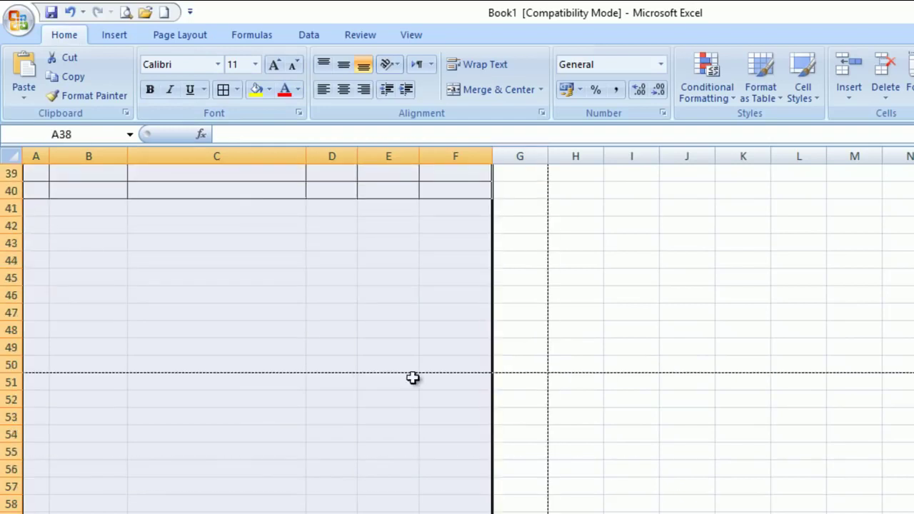
pyautogui.click(223, 90)
pyautogui.scroll(4, 259, 224)
pyautogui.click(259, 241)
# Preview the printout again to check the bordered table reaches the second page
pyautogui.click(125, 12)
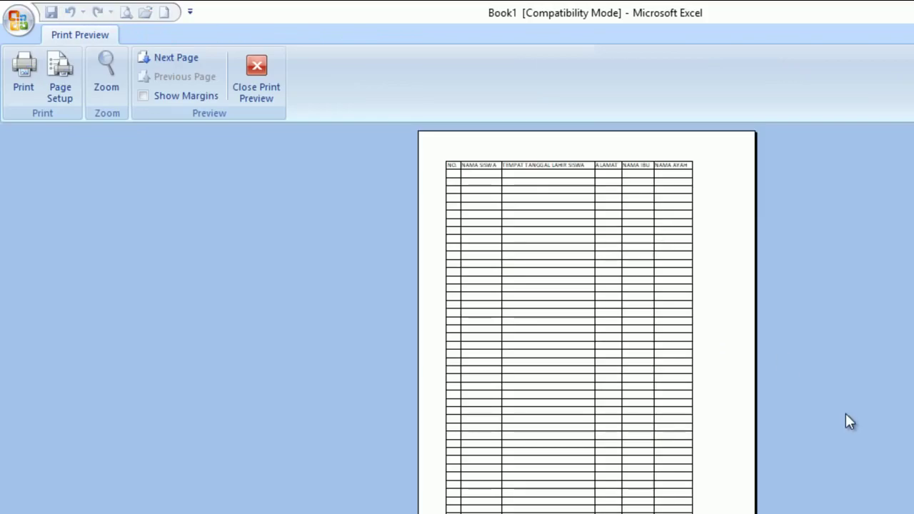
pyautogui.scroll(-1, 627, 460)
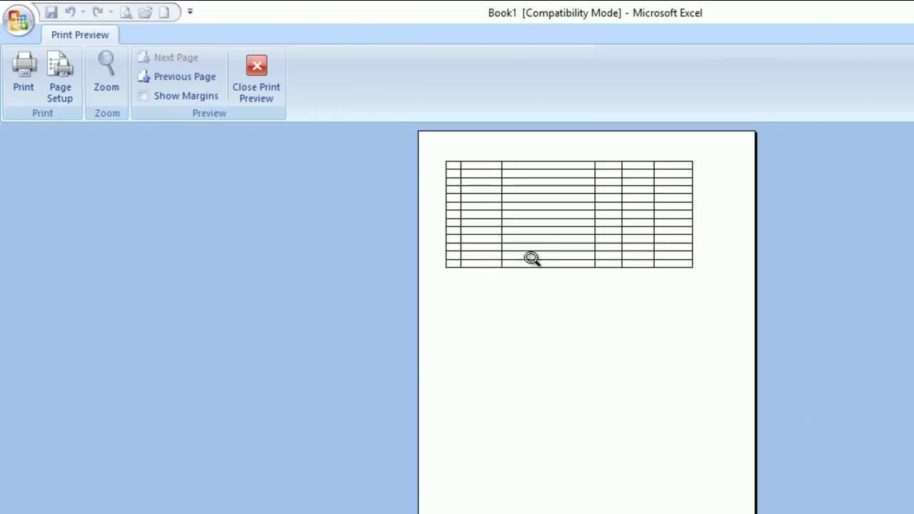
pyautogui.click(530, 256)
pyautogui.scroll(2, 522, 356)
pyautogui.click(255, 78)
pyautogui.scroll(5, 464, 434)
pyautogui.scroll(4, 381, 430)
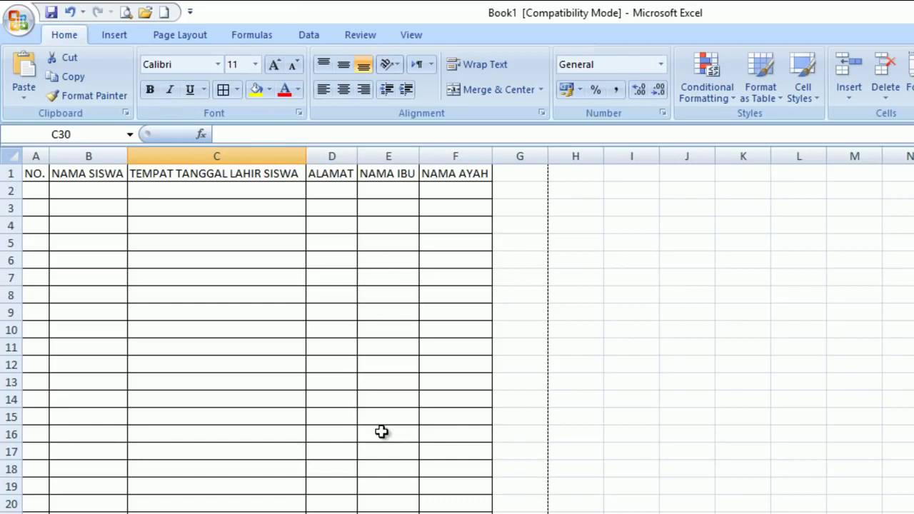
# Number row 2 from 1 to 6 across columns A–F
pyautogui.click(33, 190)
pyautogui.write('12')
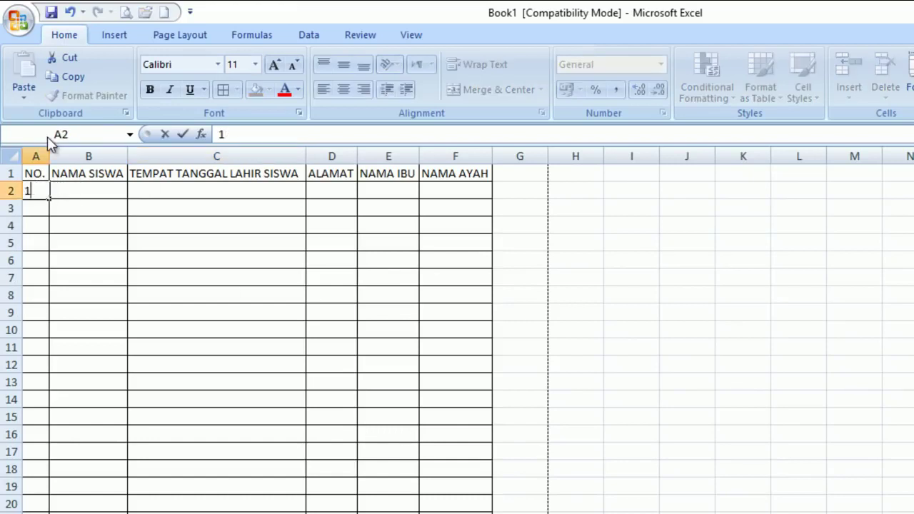
pyautogui.press('Tab')
pyautogui.write('2')
pyautogui.press('Down')
pyautogui.press('Down')
pyautogui.press('Down')
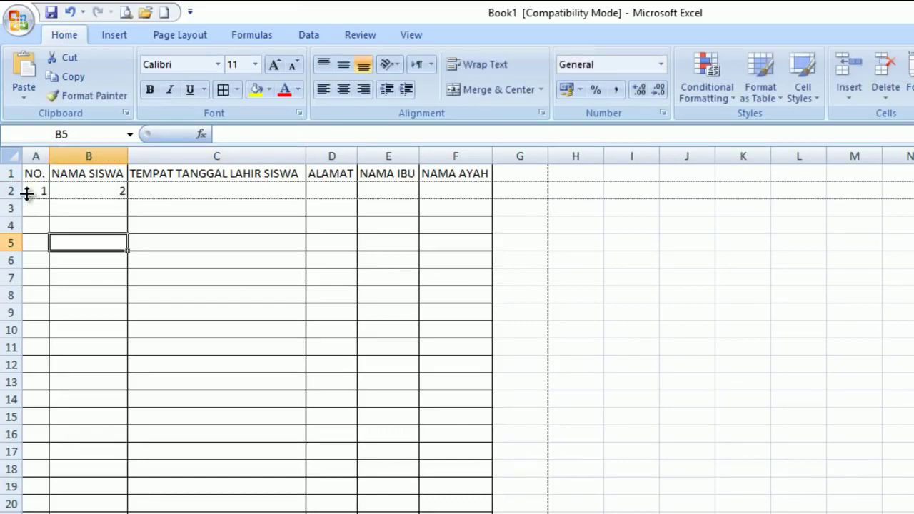
pyautogui.moveTo(45, 190); pyautogui.dragTo(491, 196)
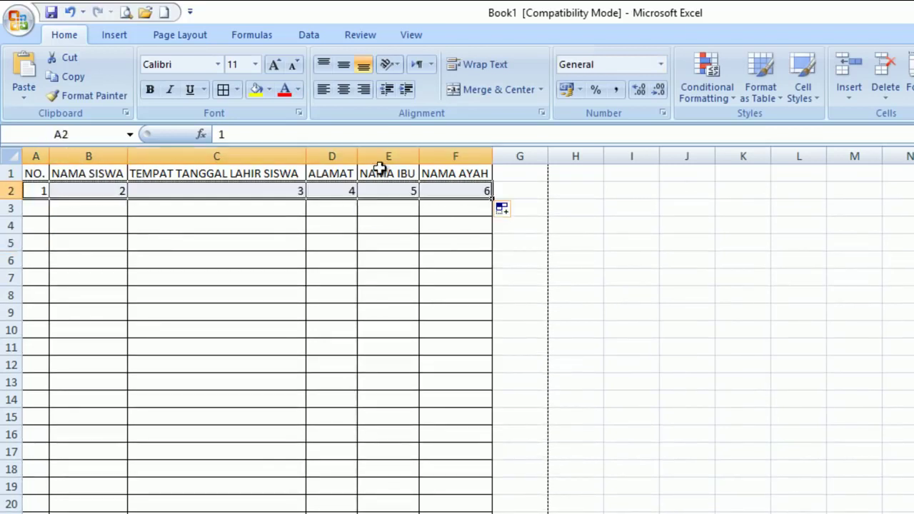
# Center and bold row 2, then fill A1:F2 yellow and make it bold
pyautogui.click(343, 89)
pyautogui.click(344, 64)
pyautogui.click(150, 89)
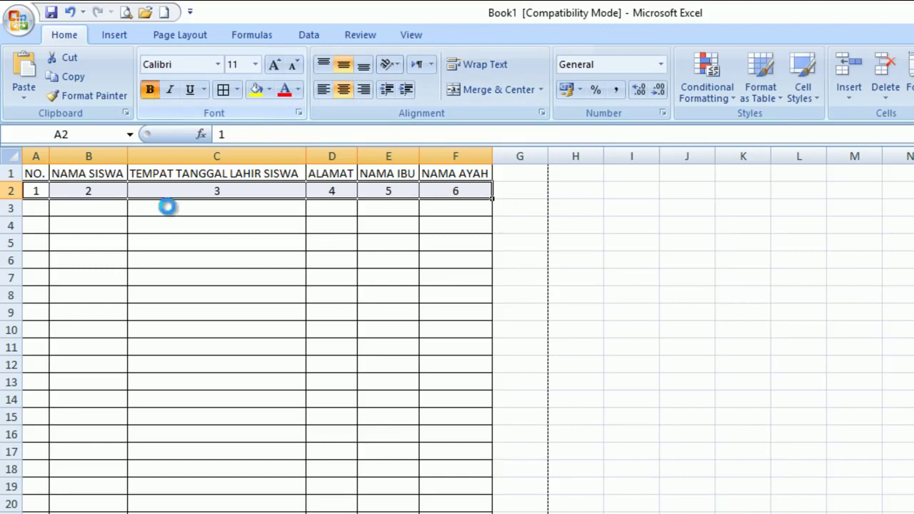
pyautogui.click(166, 207)
pyautogui.moveTo(35, 173); pyautogui.dragTo(446, 187)
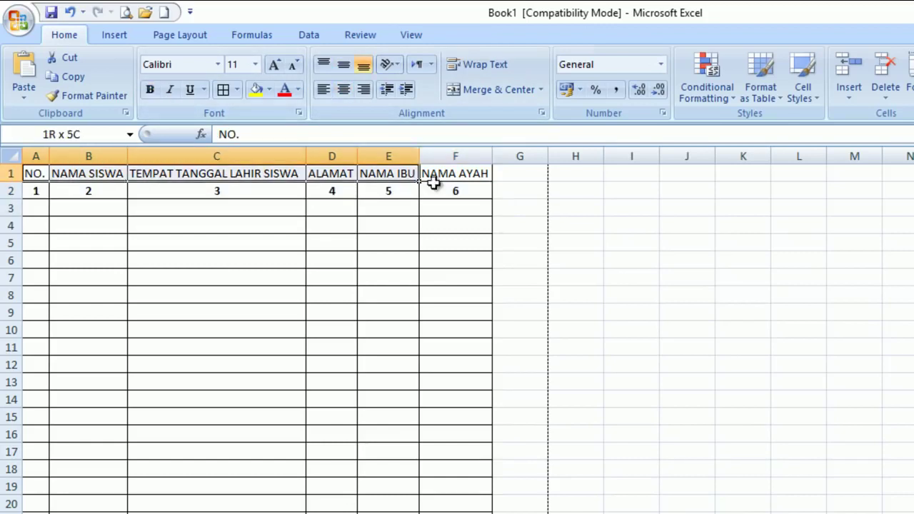
pyautogui.click(256, 89)
pyautogui.click(150, 89)
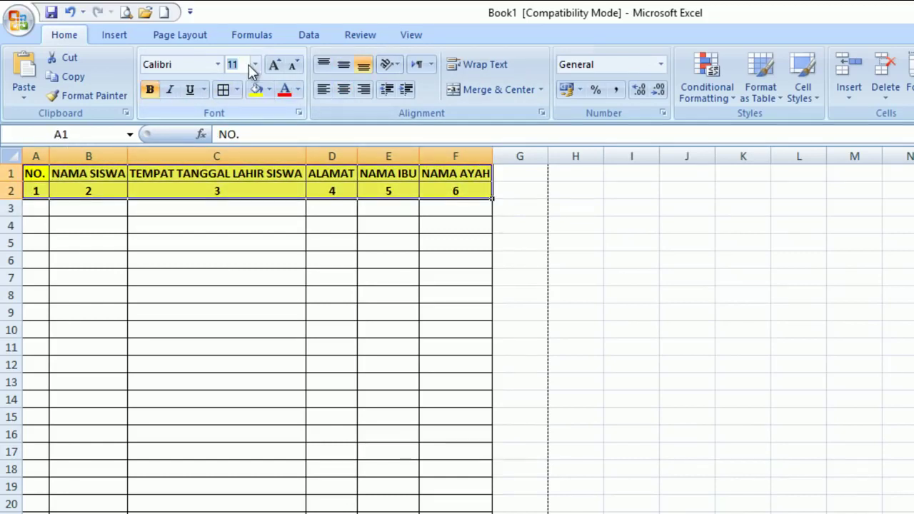
pyautogui.write('14')
# Apply font size 14 to the header rows and AutoFit all columns, narrowing column C
pyautogui.press('Return')
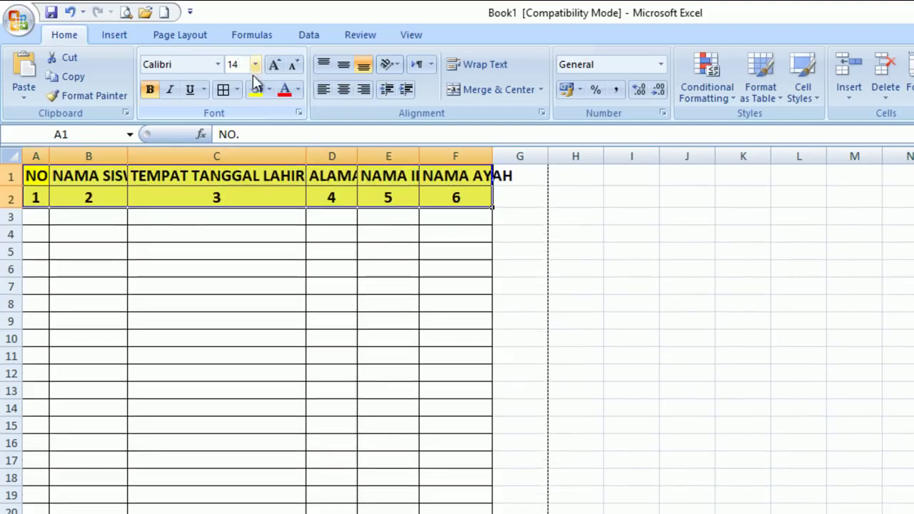
pyautogui.click(10, 153)
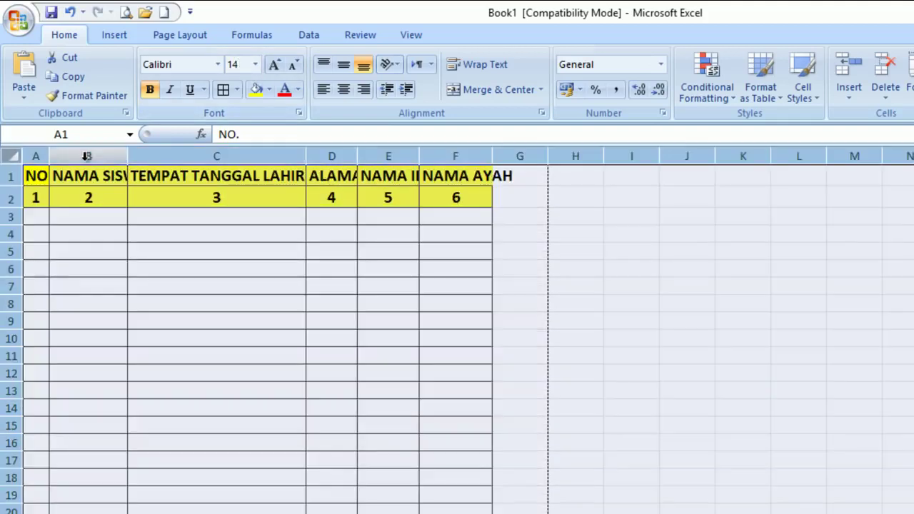
pyautogui.doubleClick(128, 156)
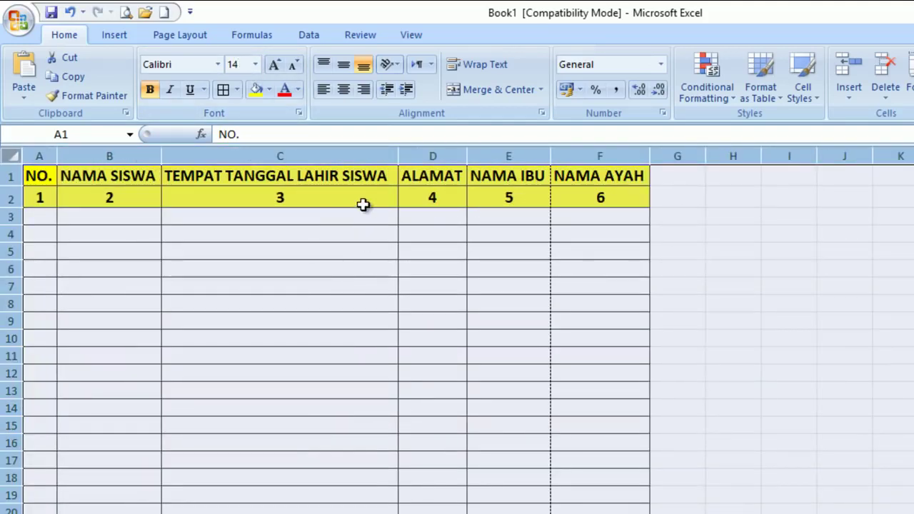
pyautogui.click(363, 202)
pyautogui.moveTo(397, 155); pyautogui.dragTo(391, 158)
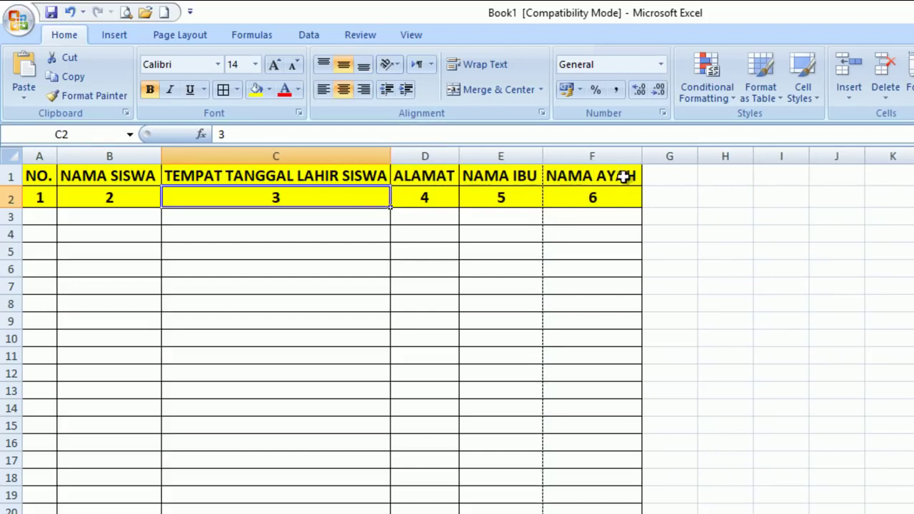
# Change the A1:F2 font size to 13 and refit all columns
pyautogui.moveTo(621, 175); pyautogui.dragTo(6, 203)
pyautogui.click(245, 62)
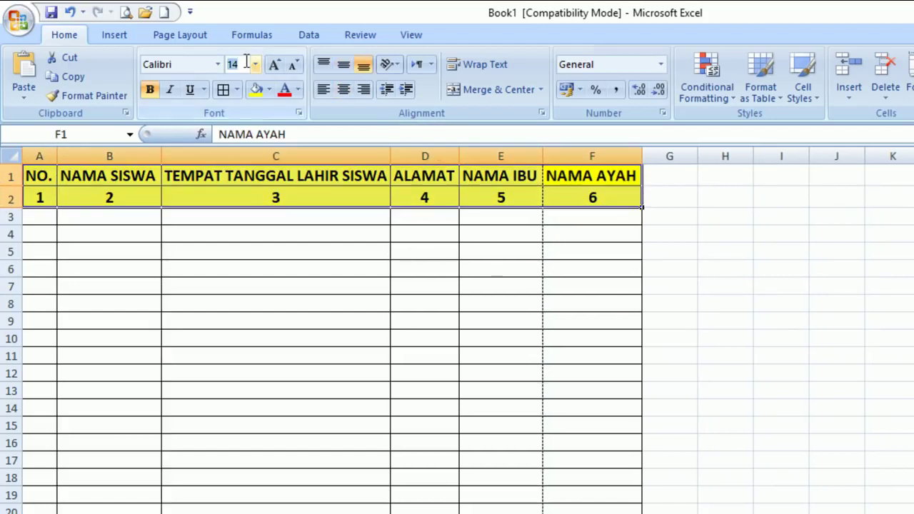
pyautogui.write('13')
pyautogui.press('Return')
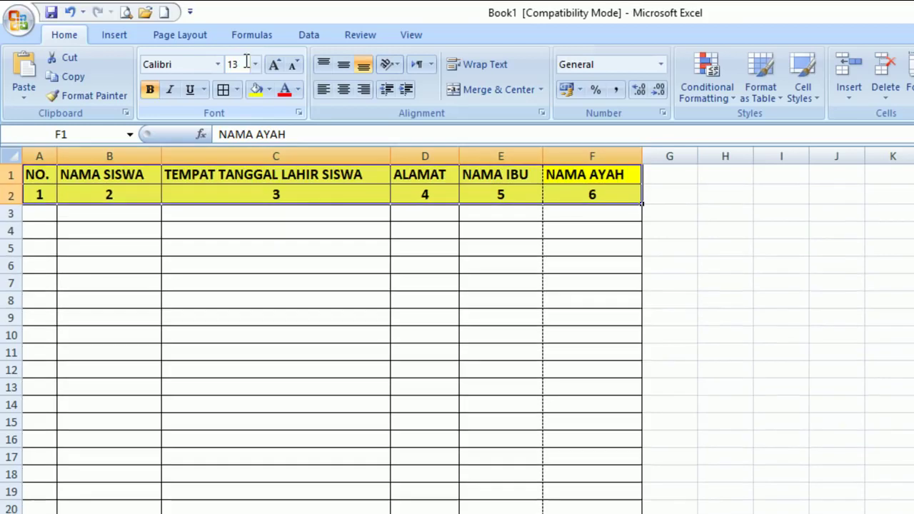
pyautogui.click(10, 154)
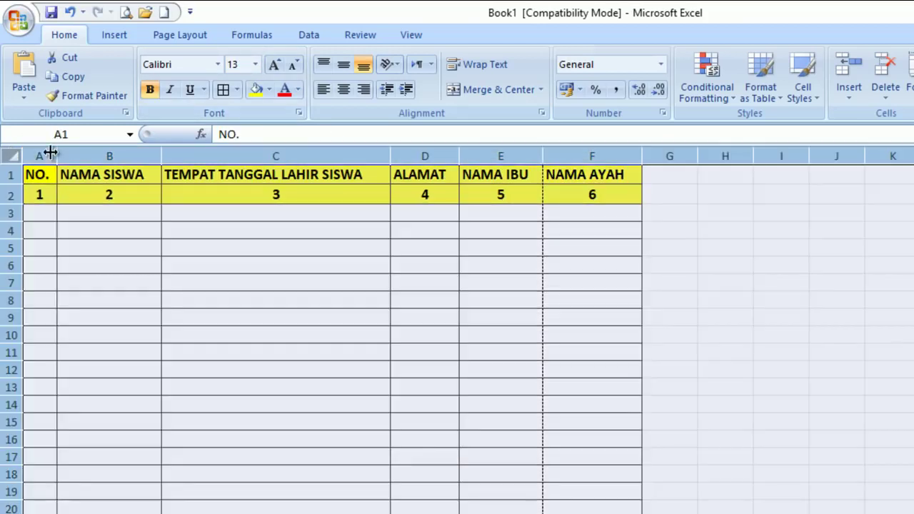
pyautogui.doubleClick(56, 156)
pyautogui.click(472, 249)
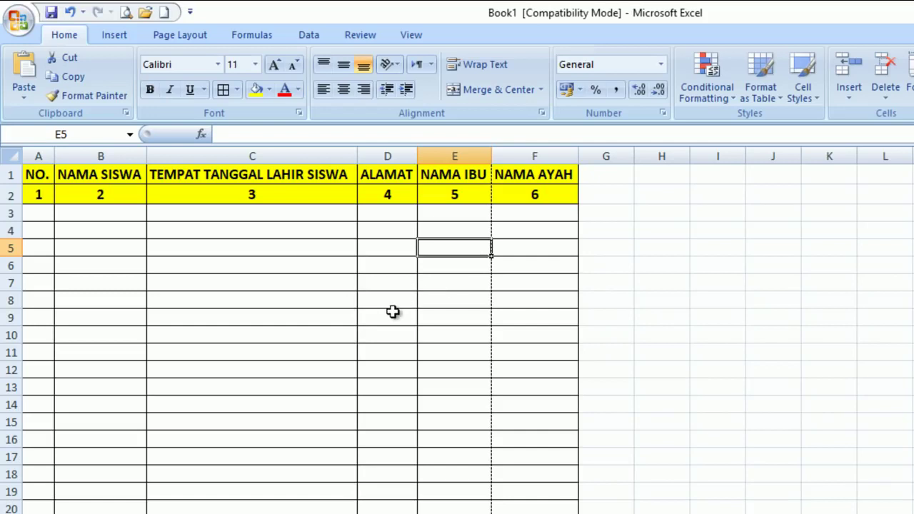
# Reduce the header rows to font size 12 and refit all columns
pyautogui.moveTo(8, 197); pyautogui.dragTo(9, 198)
pyautogui.click(242, 63)
pyautogui.press('Return')
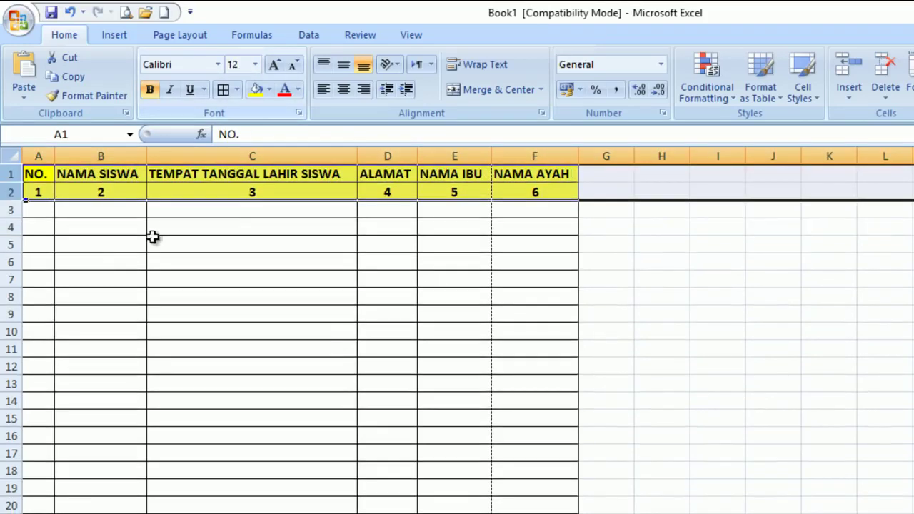
pyautogui.click(11, 155)
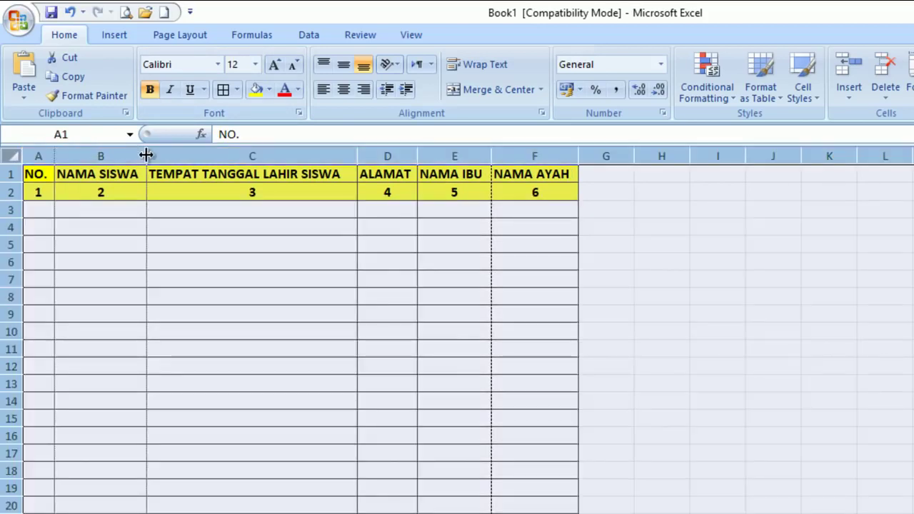
pyautogui.doubleClick(146, 153)
pyautogui.click(287, 243)
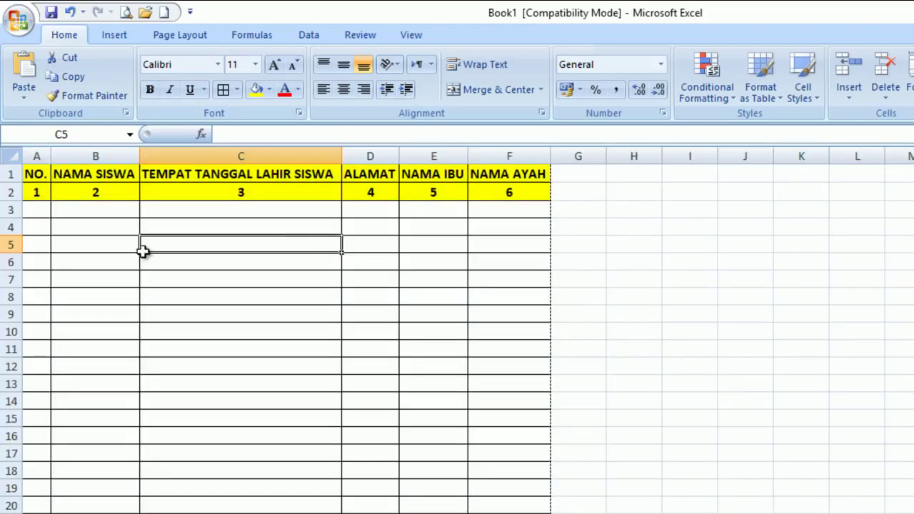
pyautogui.click(33, 198)
pyautogui.click(67, 230)
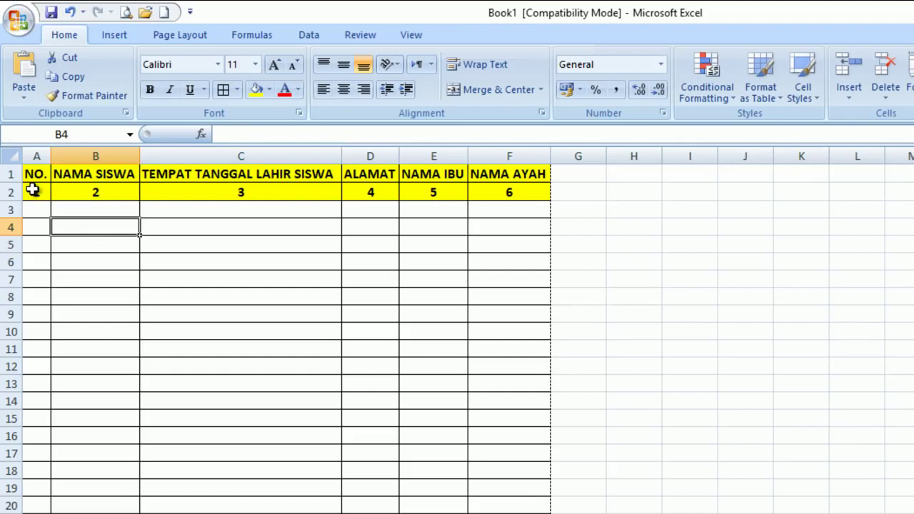
pyautogui.scroll(-2, 333, 302)
pyautogui.scroll(-7, 341, 333)
pyautogui.scroll(-7, 328, 390)
pyautogui.scroll(6, 299, 377)
pyautogui.scroll(8, 299, 376)
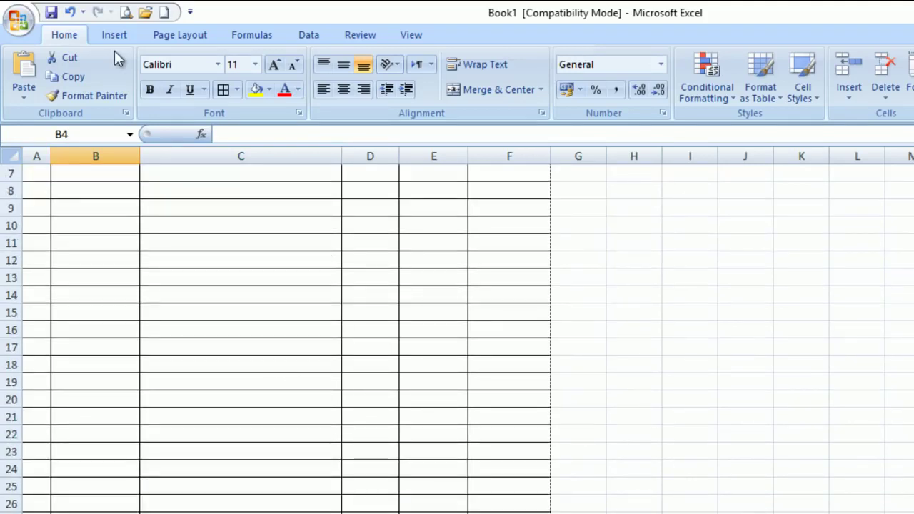
pyautogui.click(126, 12)
pyautogui.click(558, 373)
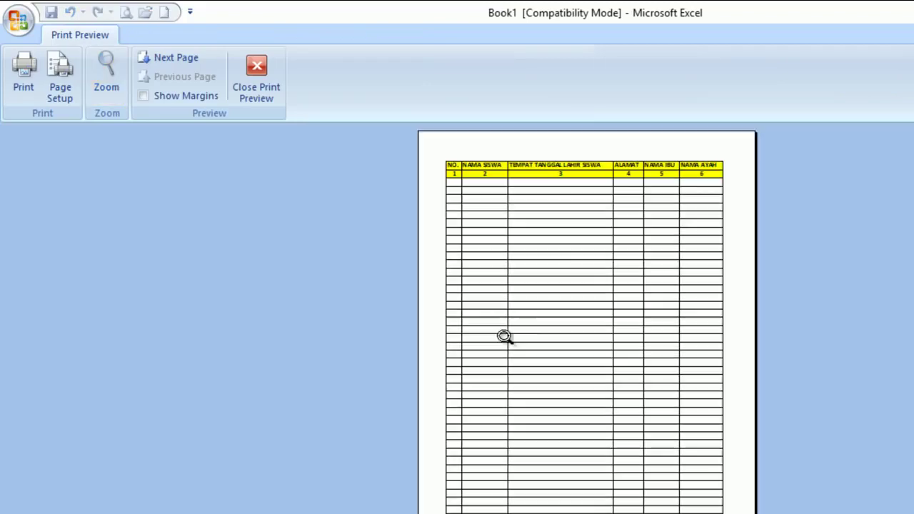
pyautogui.scroll(-1, 569, 332)
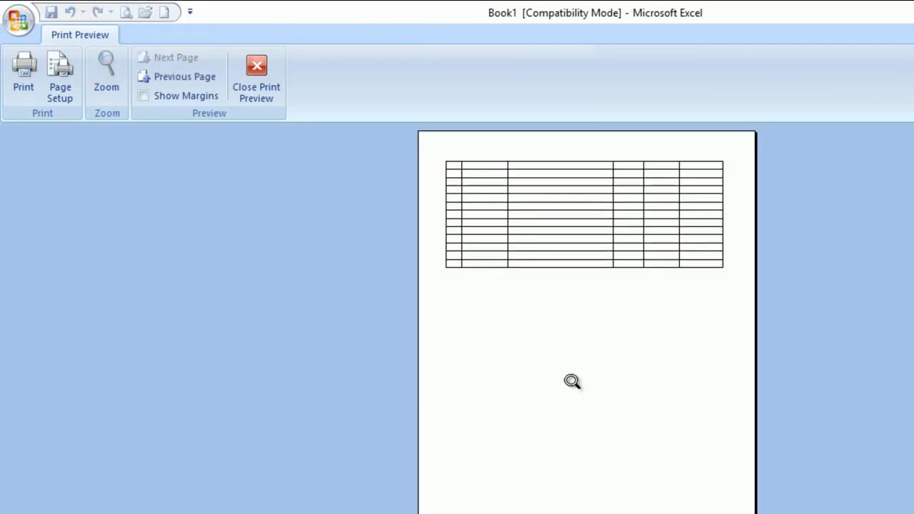
pyautogui.click(257, 78)
pyautogui.scroll(2, 471, 410)
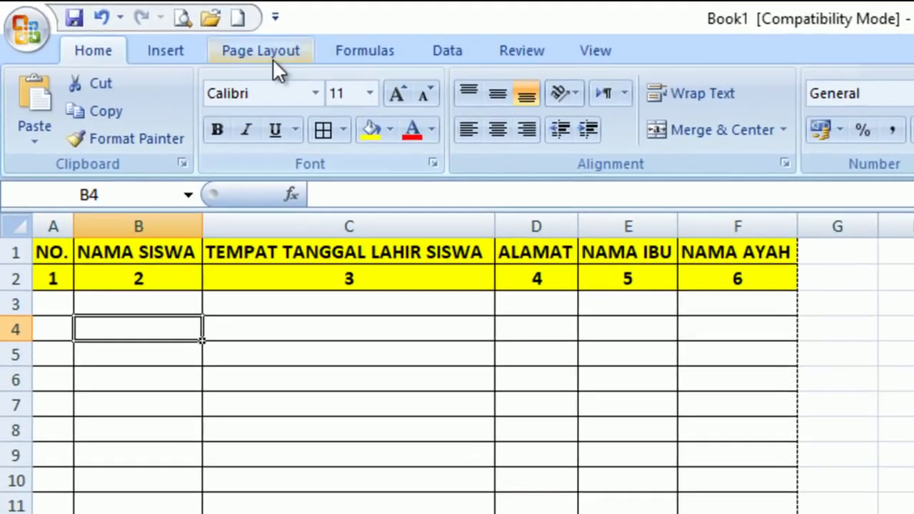
# Open Print Titles from Page Layout and collapse the Rows to repeat at top box
pyautogui.click(181, 35)
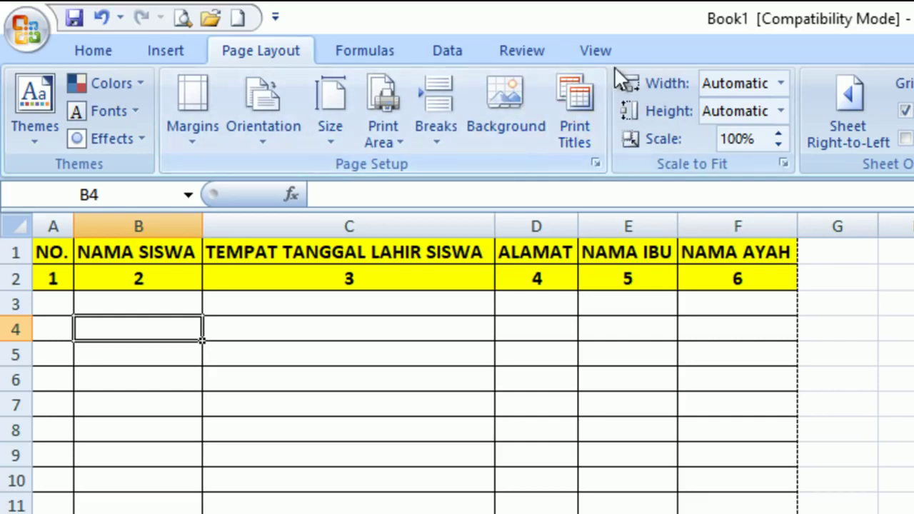
pyautogui.click(582, 118)
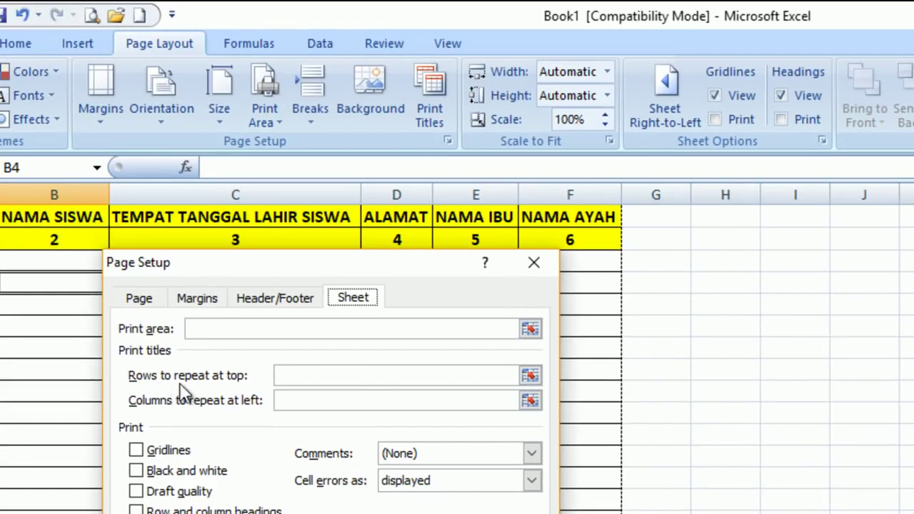
pyautogui.click(531, 375)
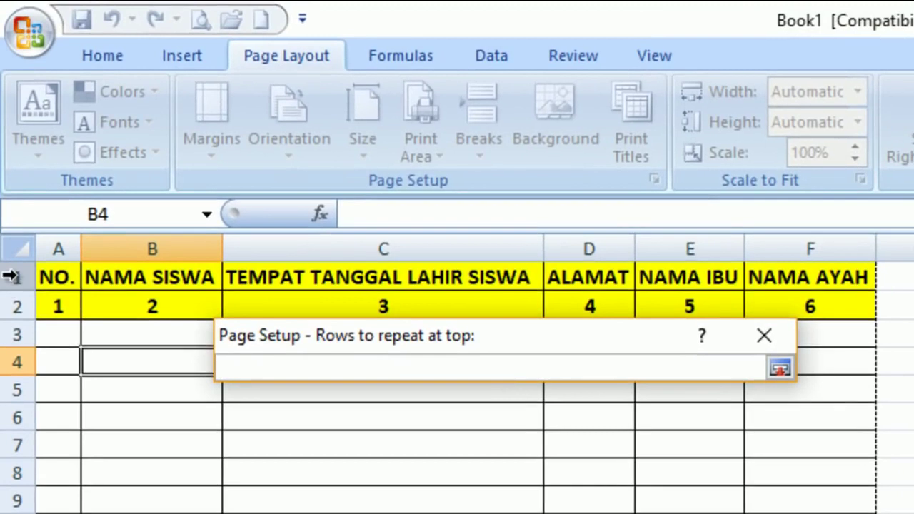
# Set rows $1:$2 to repeat at top, confirm Page Setup, and recheck the sheet
pyautogui.moveTo(11, 276); pyautogui.dragTo(12, 306)
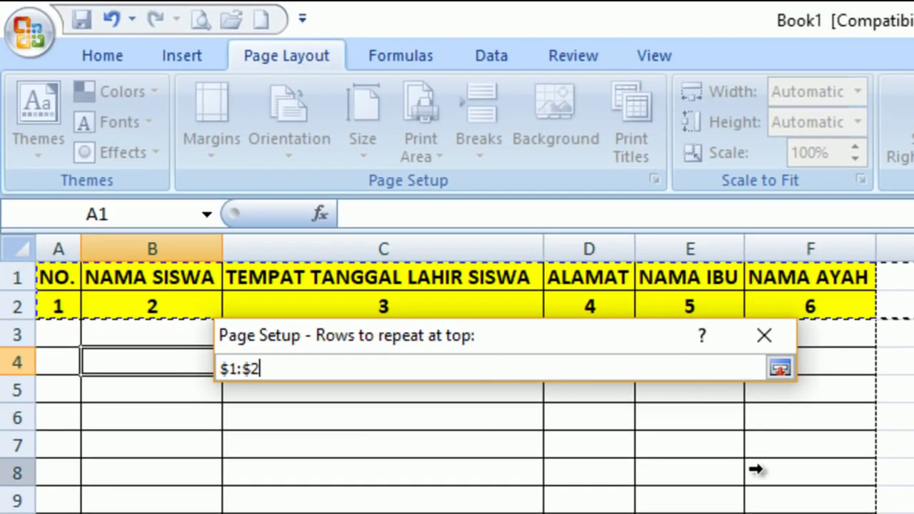
pyautogui.click(781, 367)
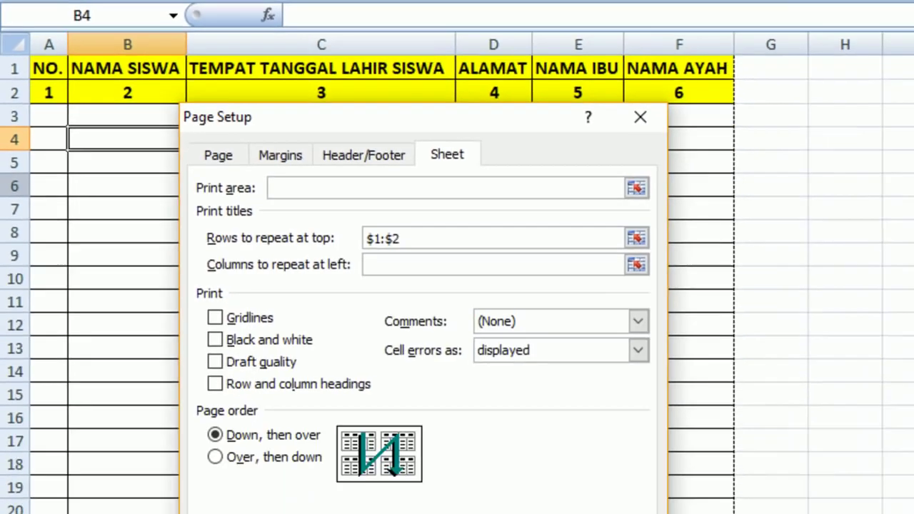
pyautogui.click(483, 486)
pyautogui.click(275, 163)
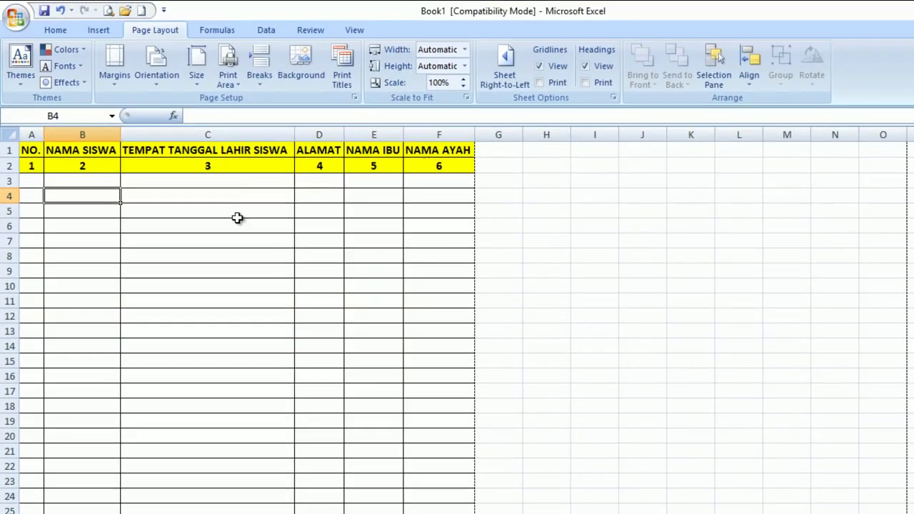
pyautogui.scroll(-9, 265, 284)
pyautogui.scroll(-2, 245, 340)
pyautogui.scroll(2, 231, 367)
pyautogui.scroll(9, 230, 359)
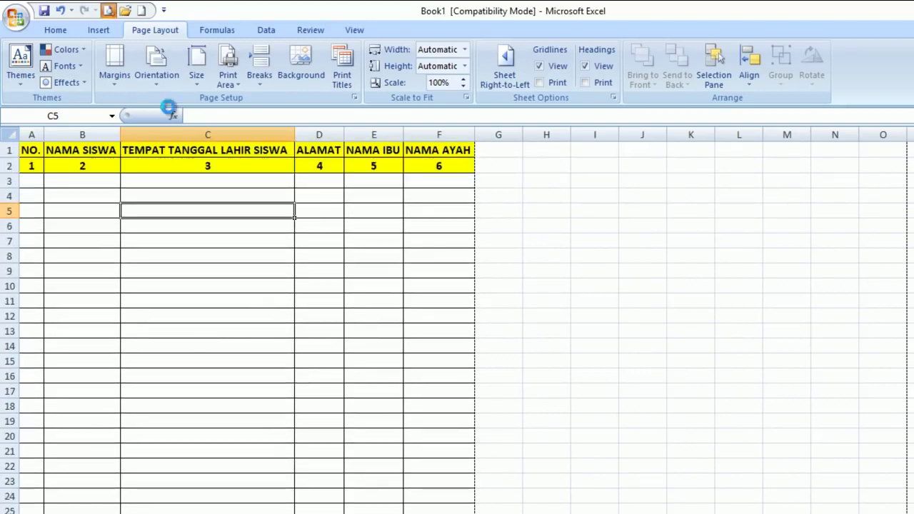
pyautogui.click(108, 10)
# Compare preview pages 1 and 2 for the repeated header rows, then close the preview
pyautogui.click(437, 238)
pyautogui.click(449, 237)
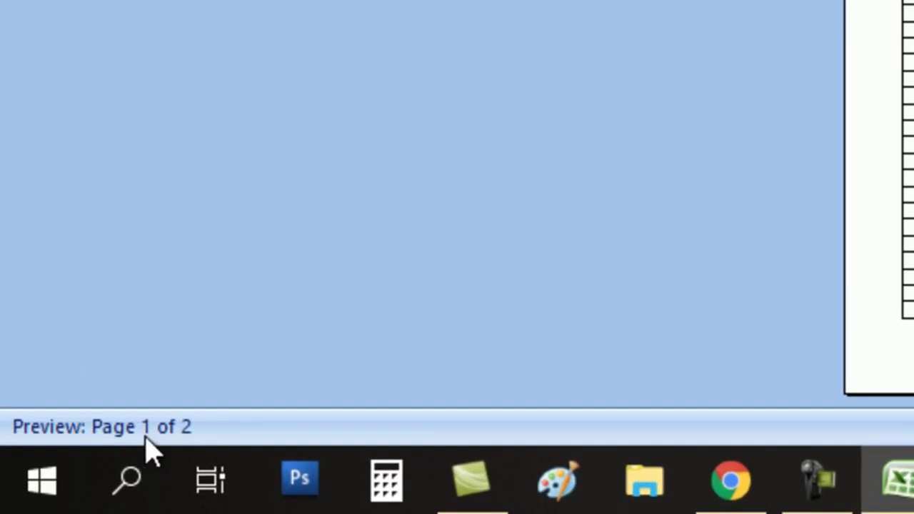
pyautogui.press('pagedown')
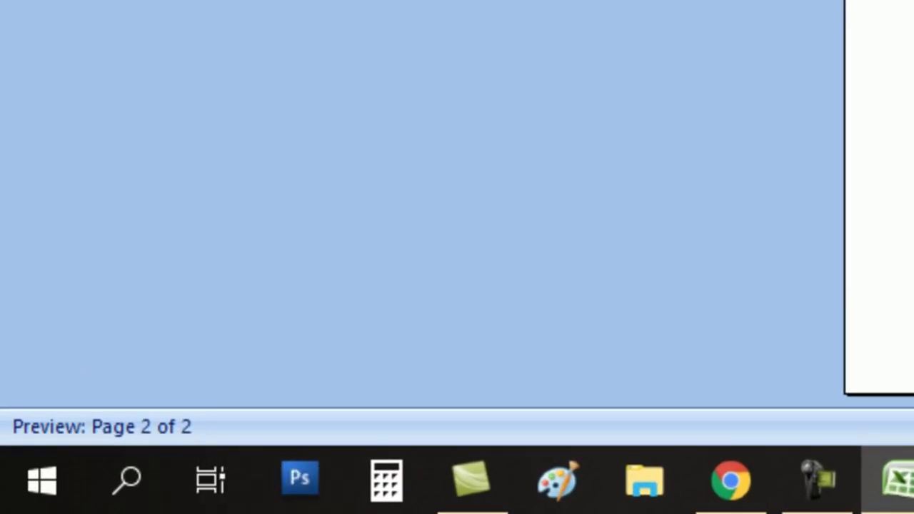
pyautogui.press('pageup')
pyautogui.press('pagedown')
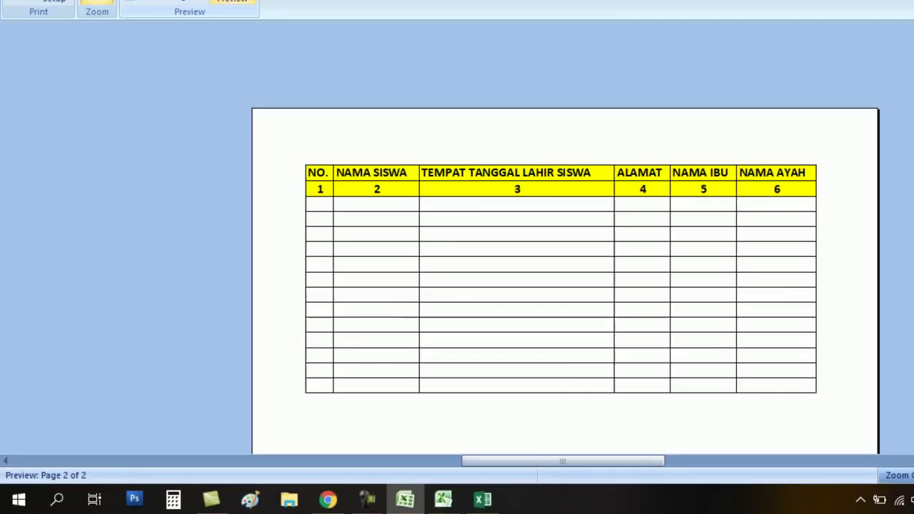
pyautogui.press('Escape')
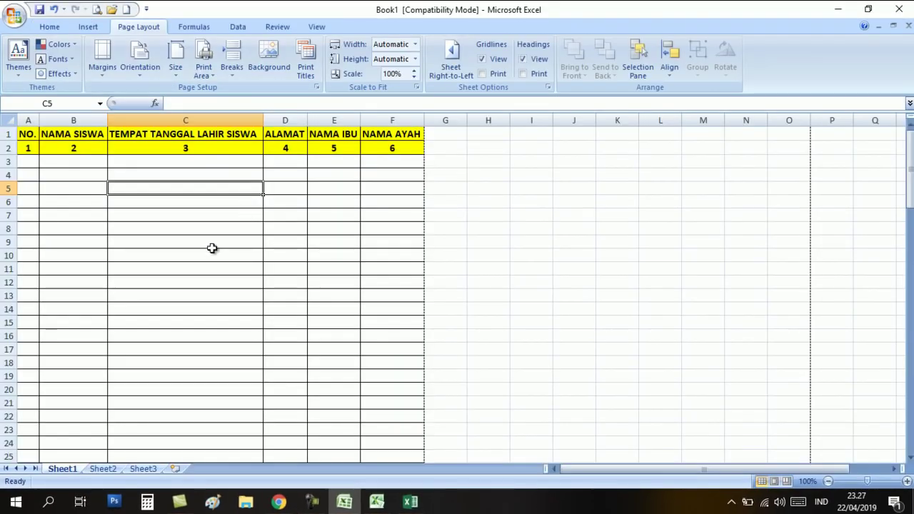
# Delete $1:$2 from Print Titles so no rows repeat at the top
pyautogui.click(211, 245)
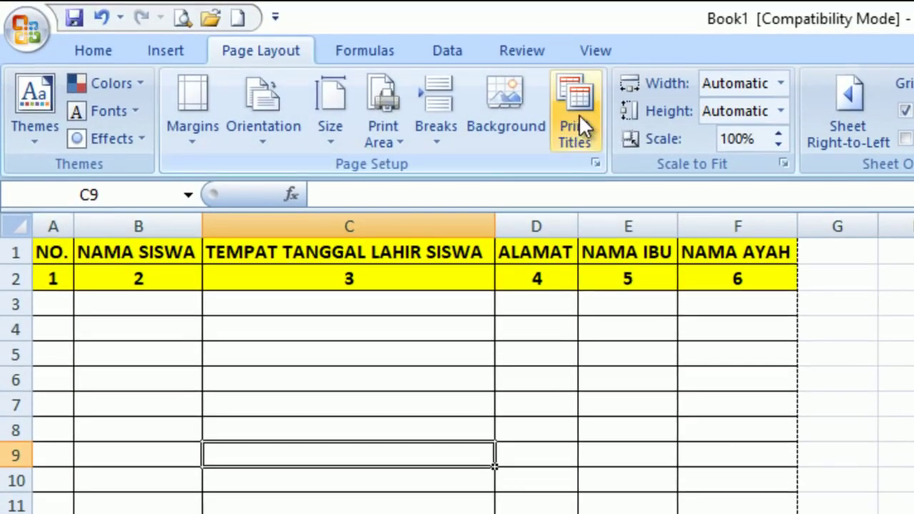
pyautogui.click(514, 107)
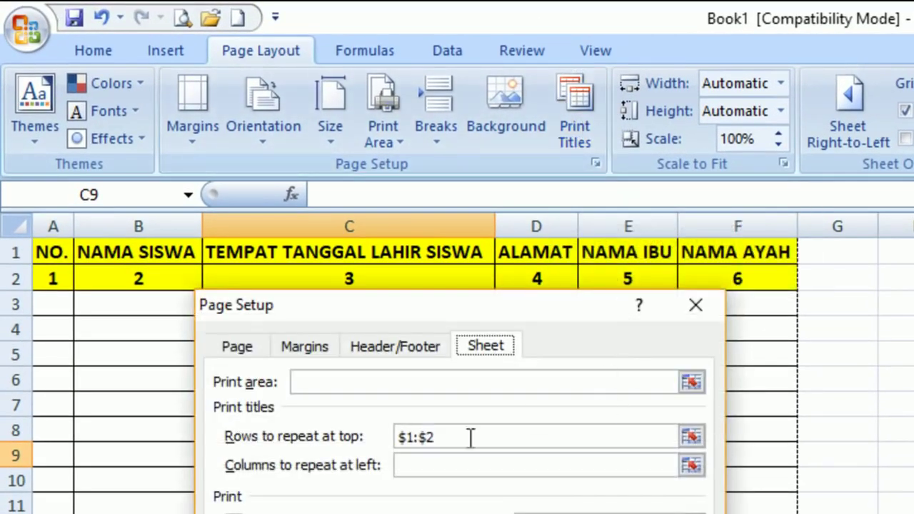
pyautogui.moveTo(454, 437); pyautogui.dragTo(299, 446)
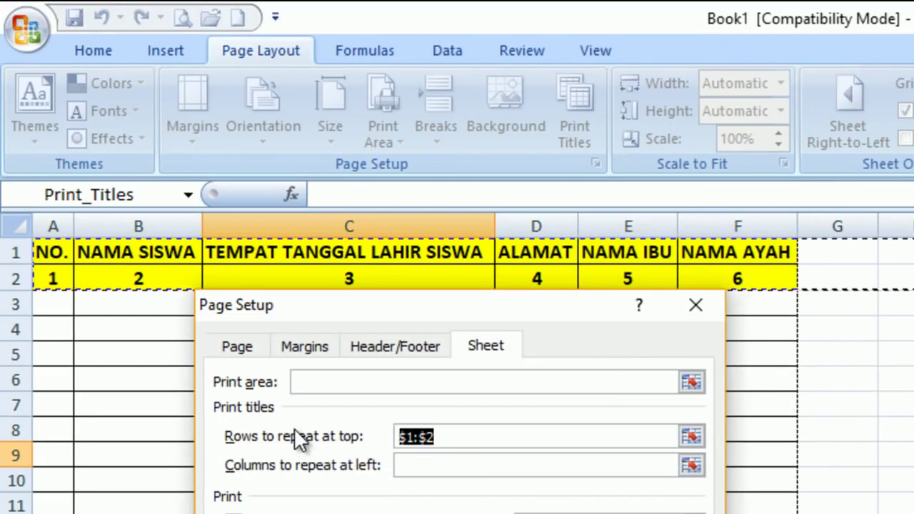
pyautogui.press('Delete')
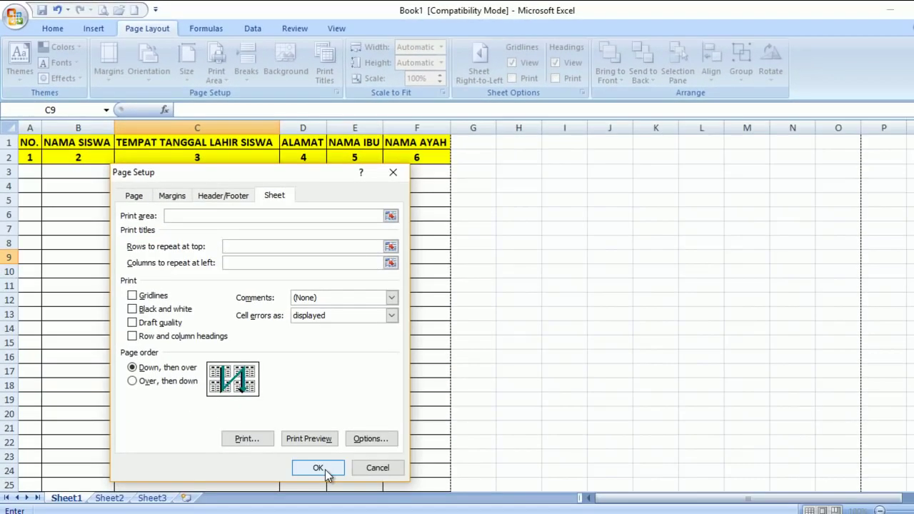
pyautogui.click(318, 468)
# Check the first and second print preview pages without repeating headers
pyautogui.click(214, 243)
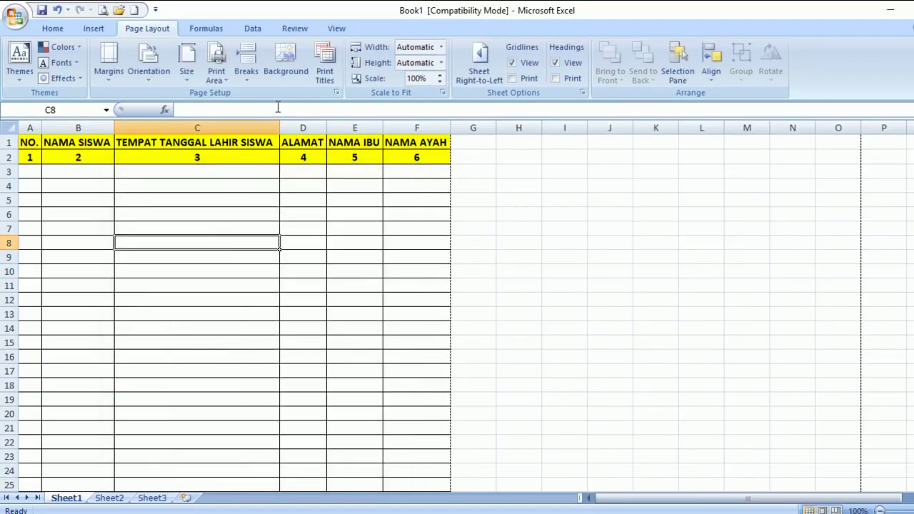
pyautogui.click(102, 10)
pyautogui.click(423, 259)
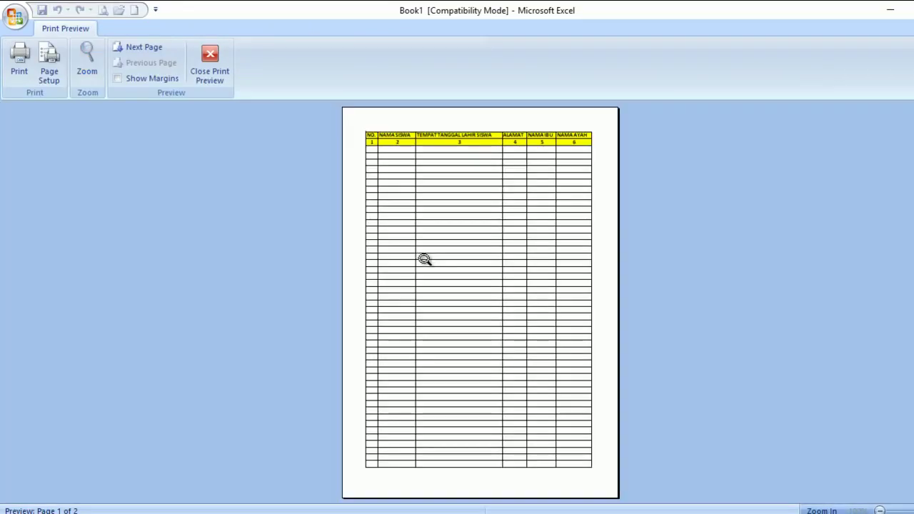
pyautogui.scroll(-1, 432, 257)
pyautogui.click(435, 251)
pyautogui.scroll(2, 439, 267)
pyautogui.click(438, 252)
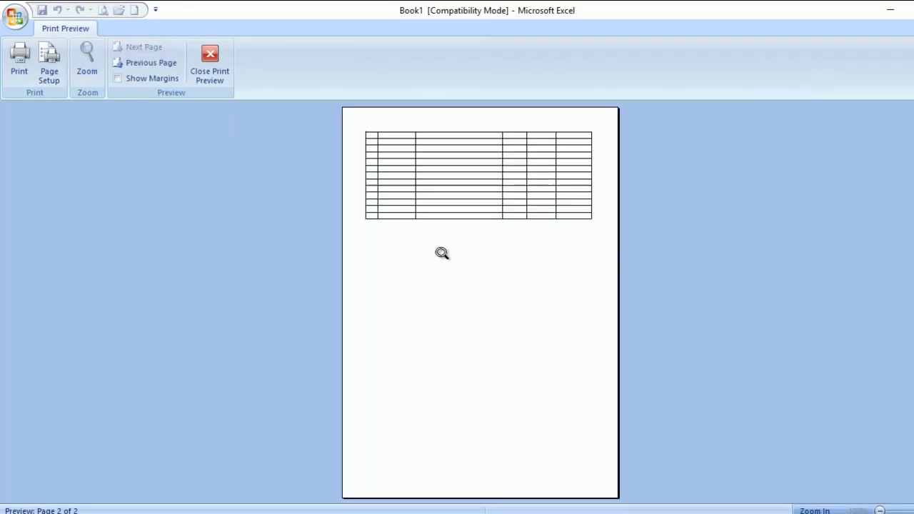
pyautogui.click(210, 68)
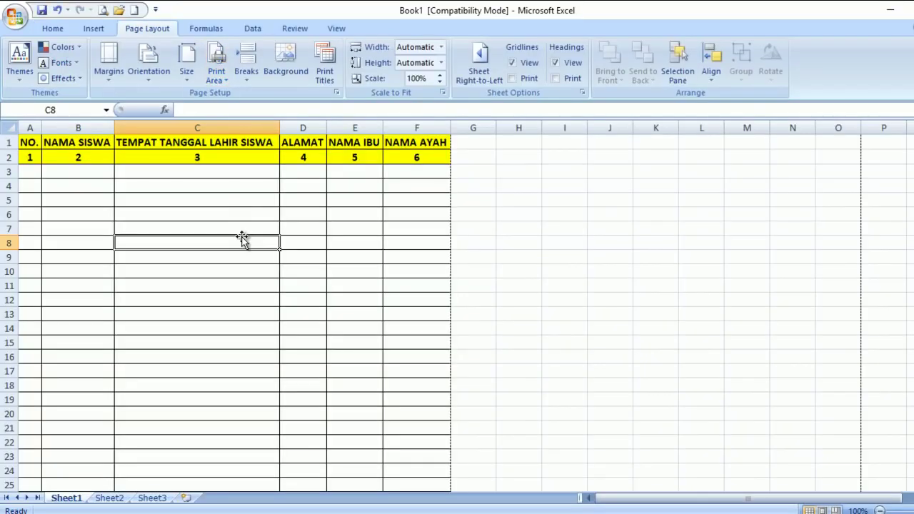
# Copy the two header rows A1:F2
pyautogui.click(204, 229)
pyautogui.moveTo(27, 143); pyautogui.dragTo(418, 159)
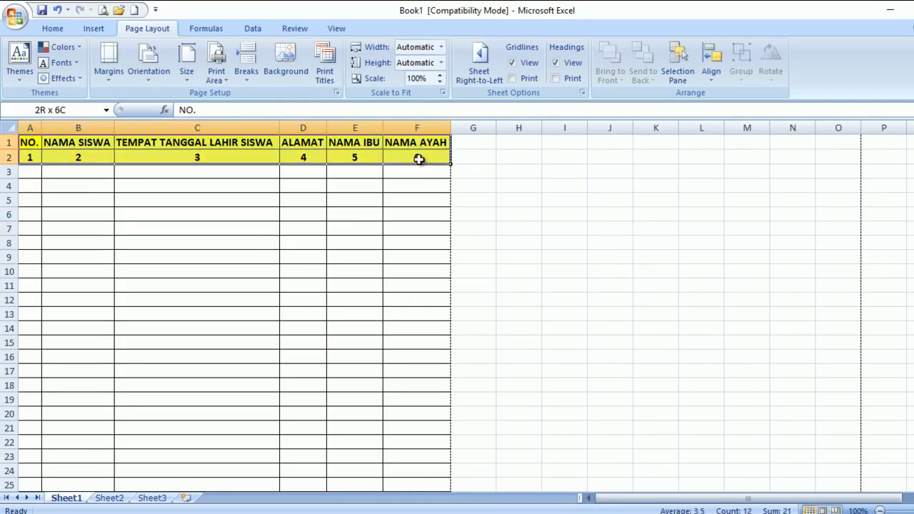
pyautogui.hotkey('ctrl', 'c')
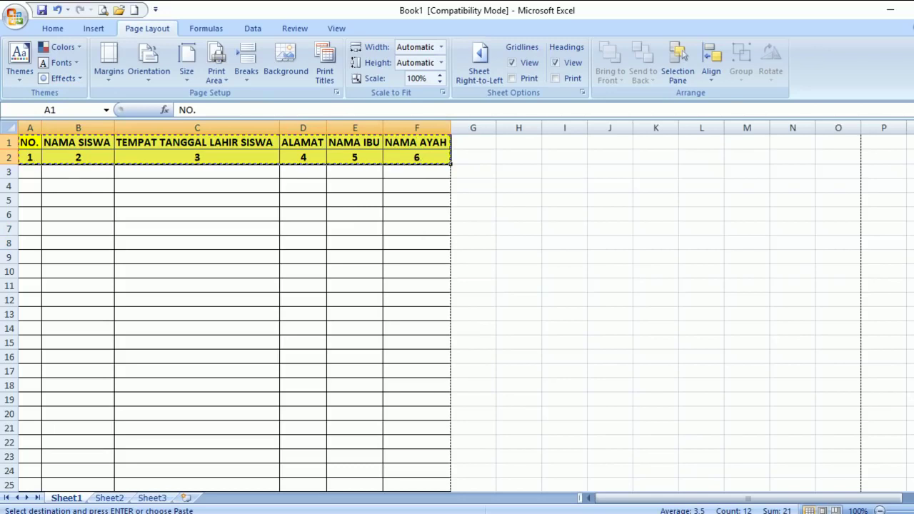
# Paste the copied header rows into Book2 at cell A1
pyautogui.moveTo(393, 508)
pyautogui.click(385, 460)
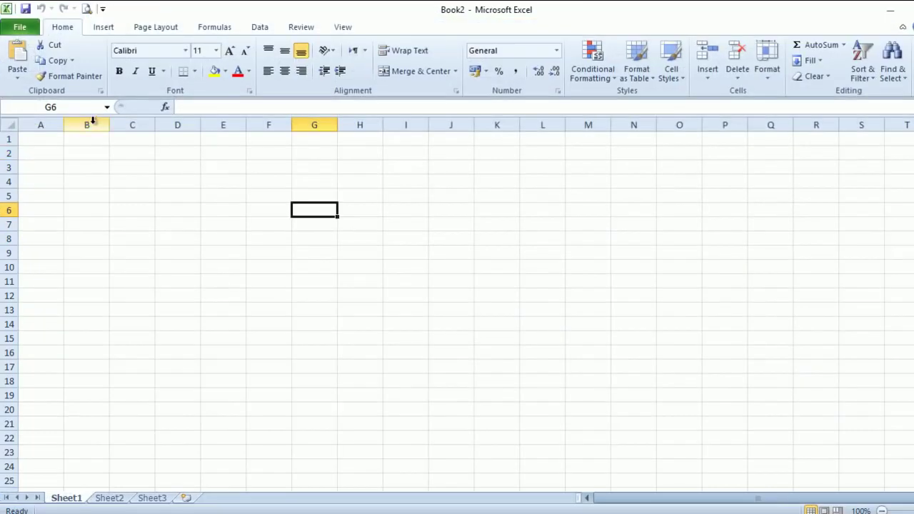
pyautogui.click(29, 178)
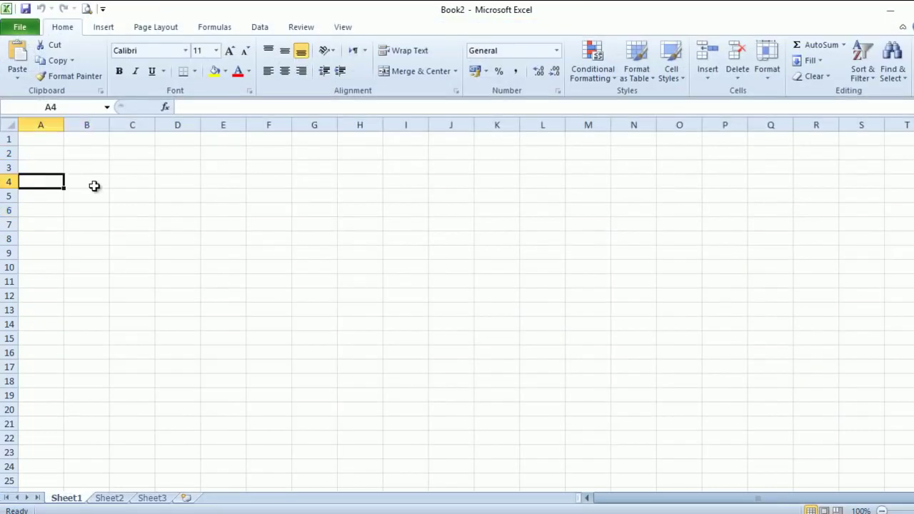
pyautogui.click(42, 140)
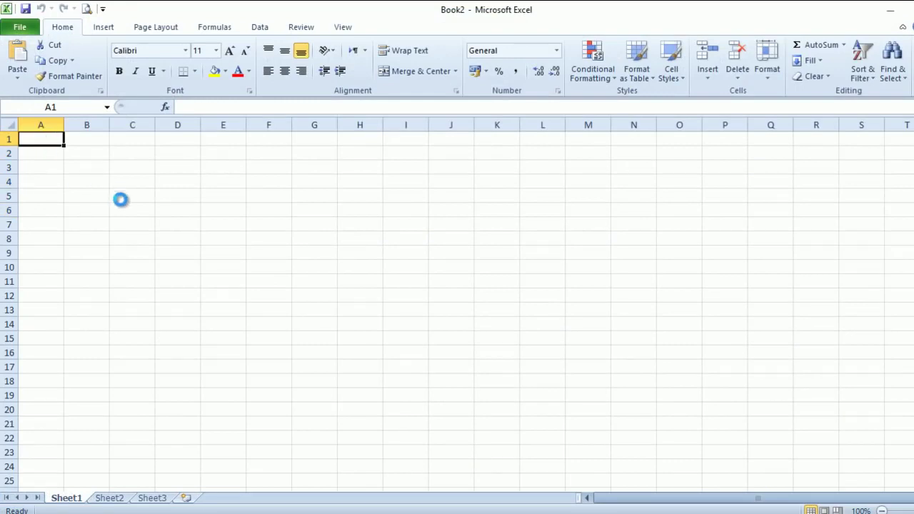
pyautogui.hotkey('ctrl', 'v')
# Autofit every column of the sheet to its contents
pyautogui.click(217, 225)
pyautogui.click(5, 125)
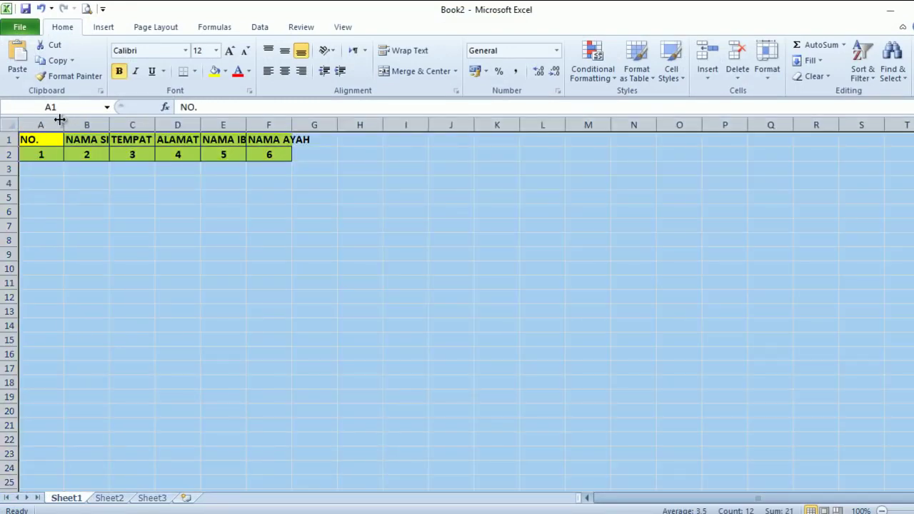
pyautogui.doubleClick(60, 120)
pyautogui.click(165, 210)
# Apply All Borders to the range A3:F333
pyautogui.moveTo(28, 164); pyautogui.dragTo(380, 485)
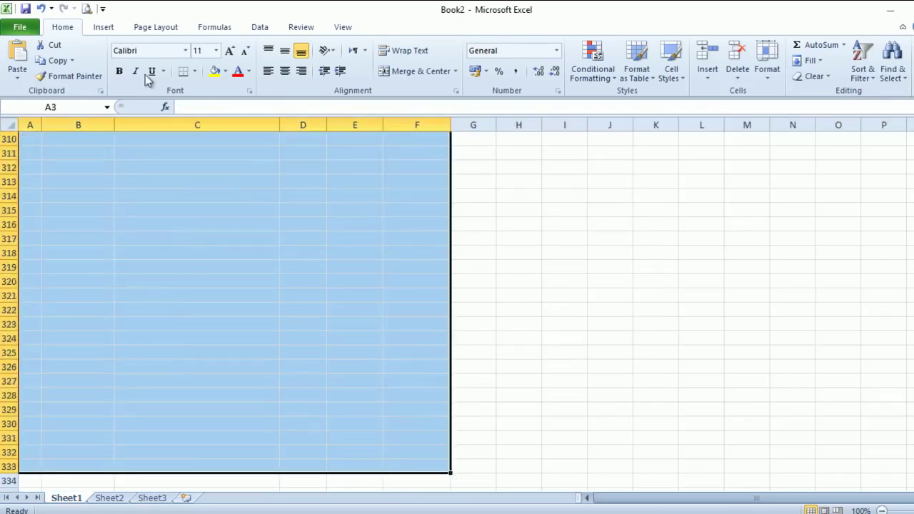
pyautogui.click(194, 71)
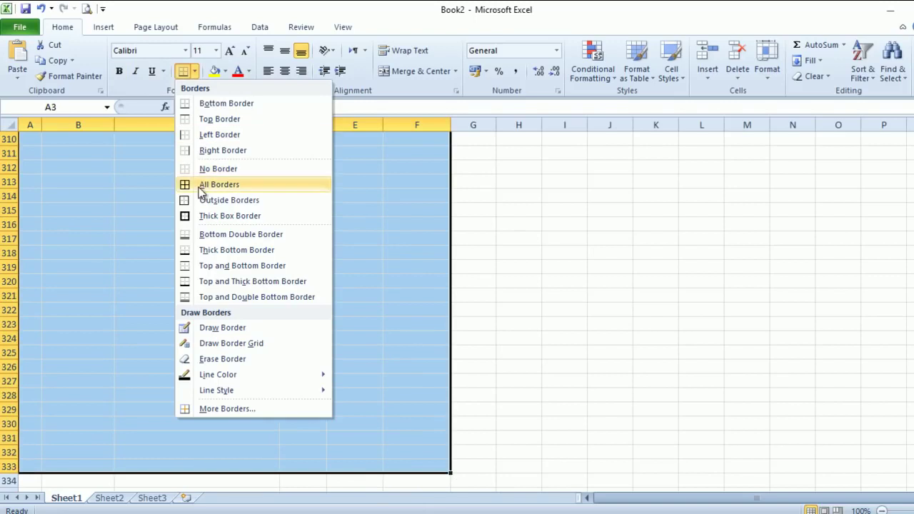
pyautogui.click(204, 185)
pyautogui.click(171, 209)
# Scroll through pages 1–7 of the print preview, then go back to the worksheet
pyautogui.click(87, 9)
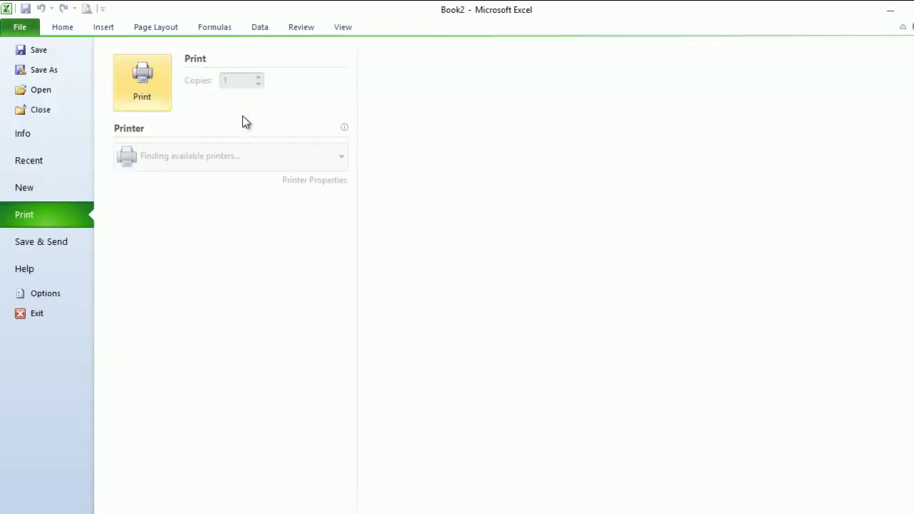
pyautogui.scroll(-1, 618, 274)
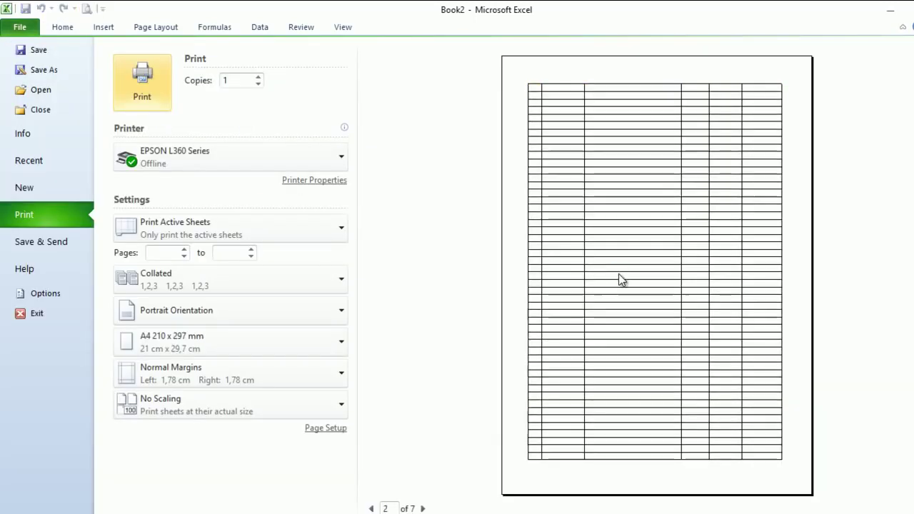
pyautogui.scroll(-1, 629, 276)
pyautogui.scroll(-2, 635, 273)
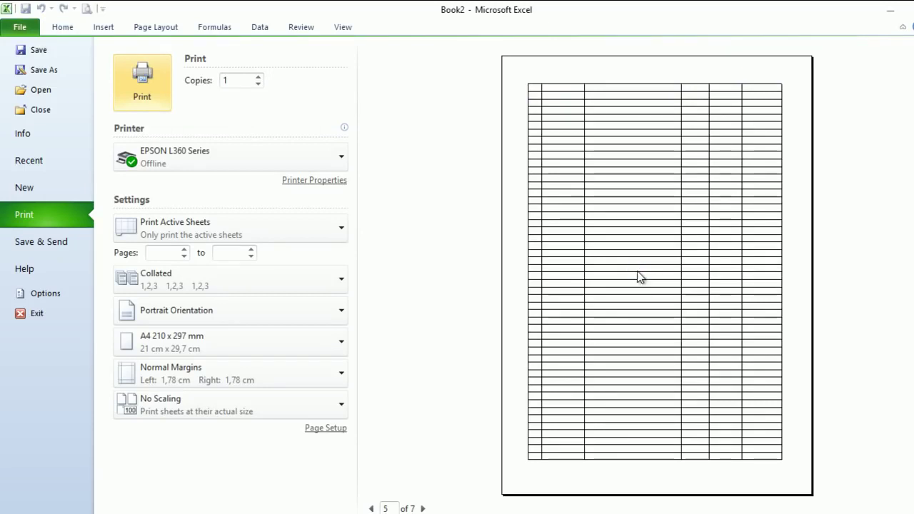
pyautogui.scroll(-2, 646, 275)
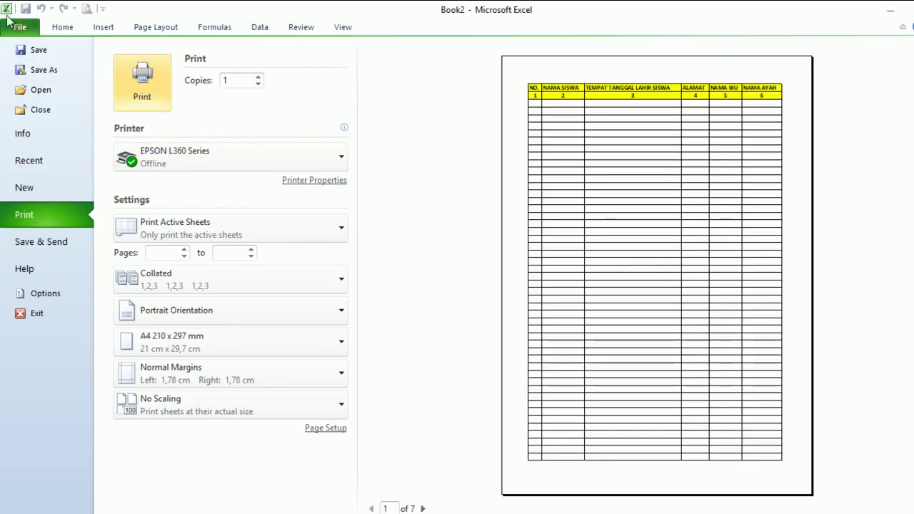
pyautogui.click(25, 31)
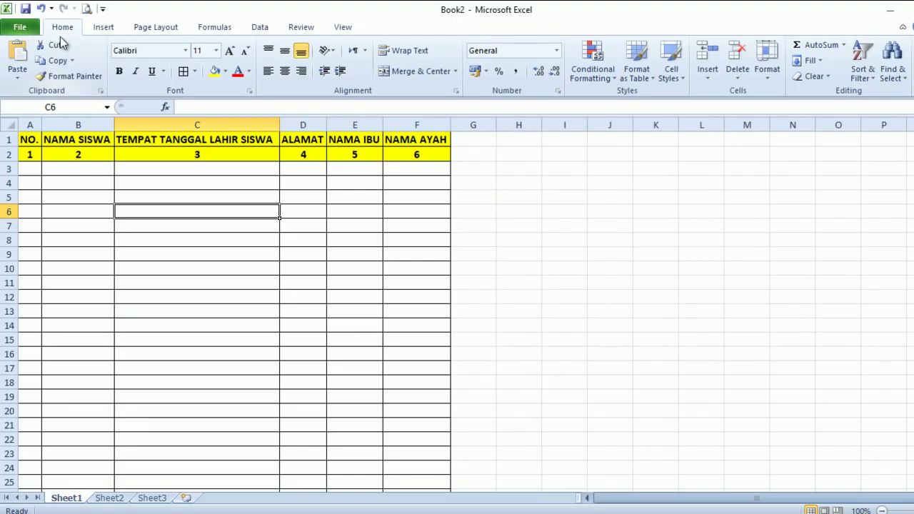
# In Print Titles, pick rows $1:$2 on the sheet as Rows to repeat at top
pyautogui.click(170, 257)
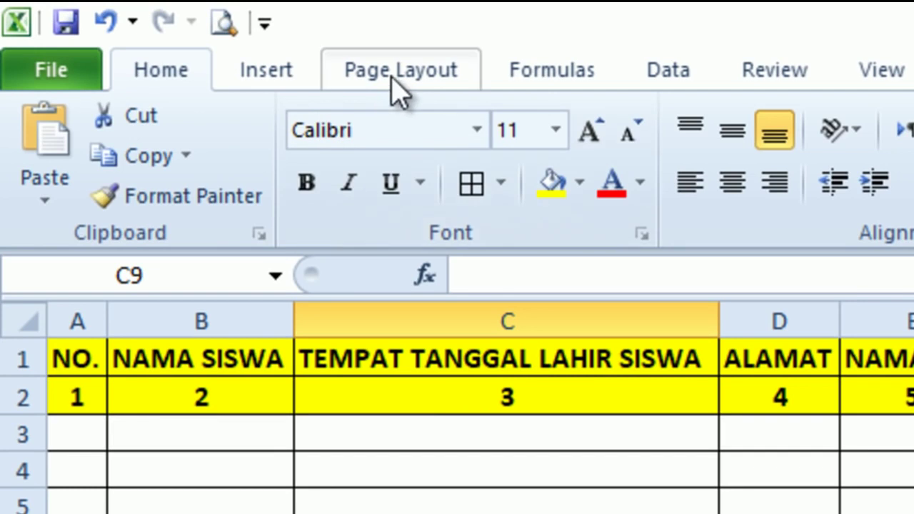
pyautogui.click(392, 79)
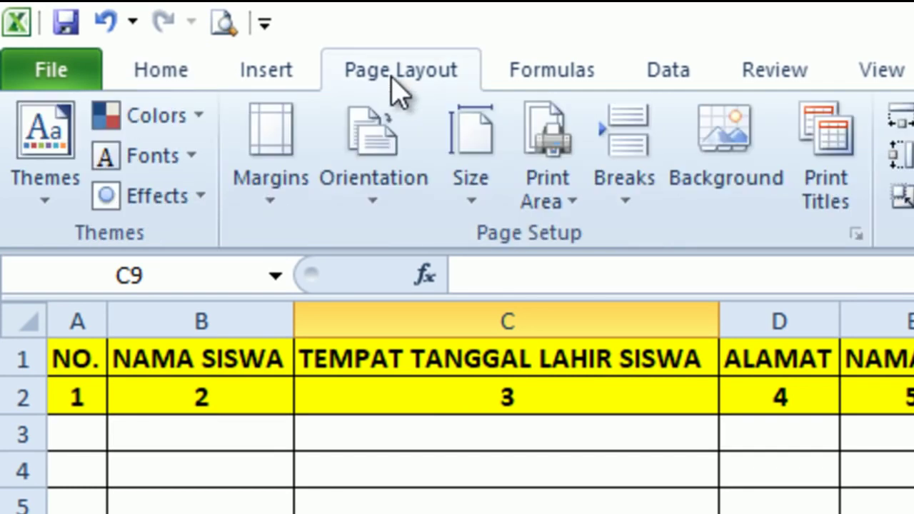
pyautogui.click(826, 147)
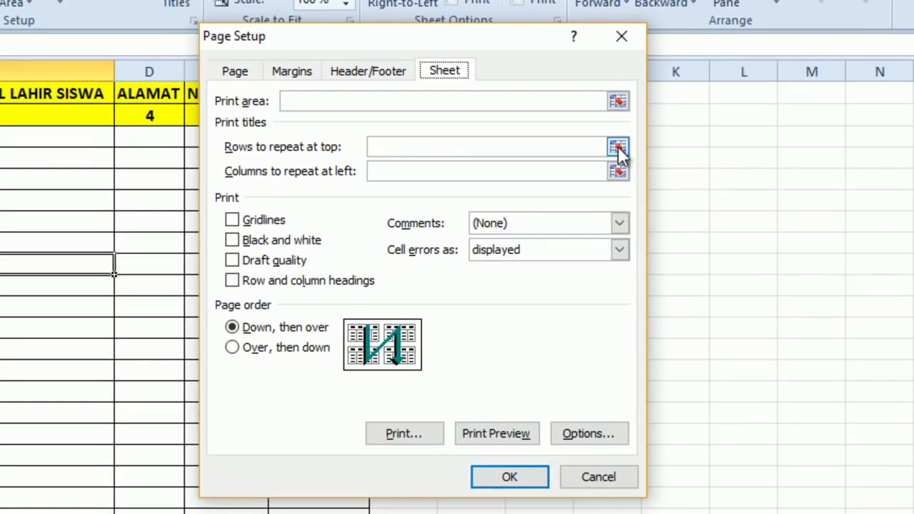
pyautogui.click(618, 148)
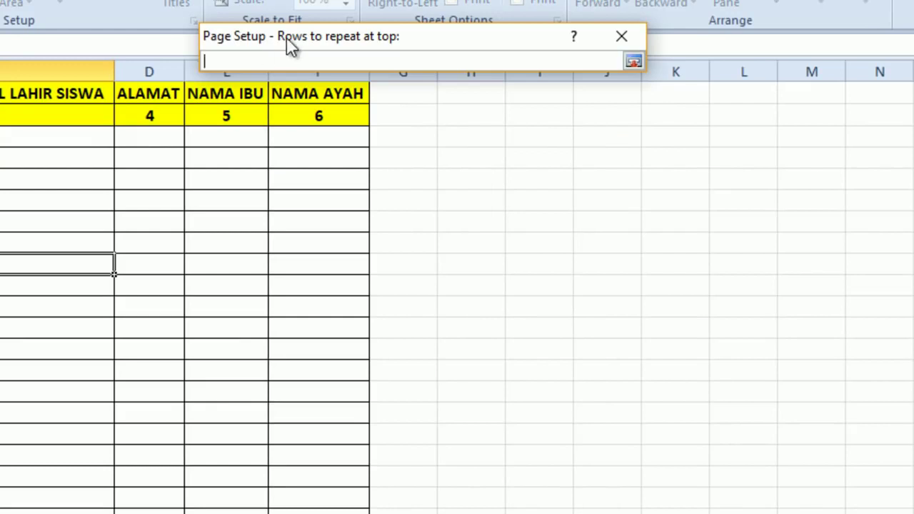
pyautogui.moveTo(290, 45); pyautogui.dragTo(247, 219)
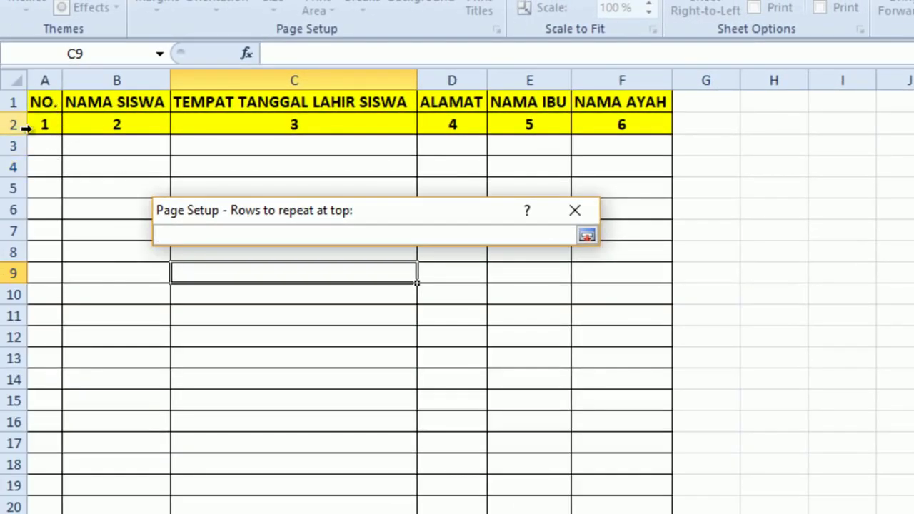
pyautogui.moveTo(9, 102); pyautogui.dragTo(11, 123)
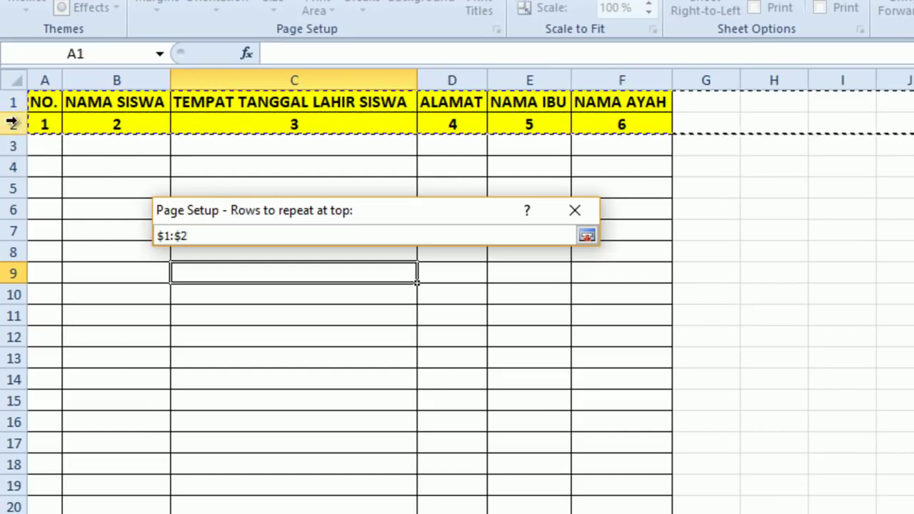
pyautogui.click(586, 234)
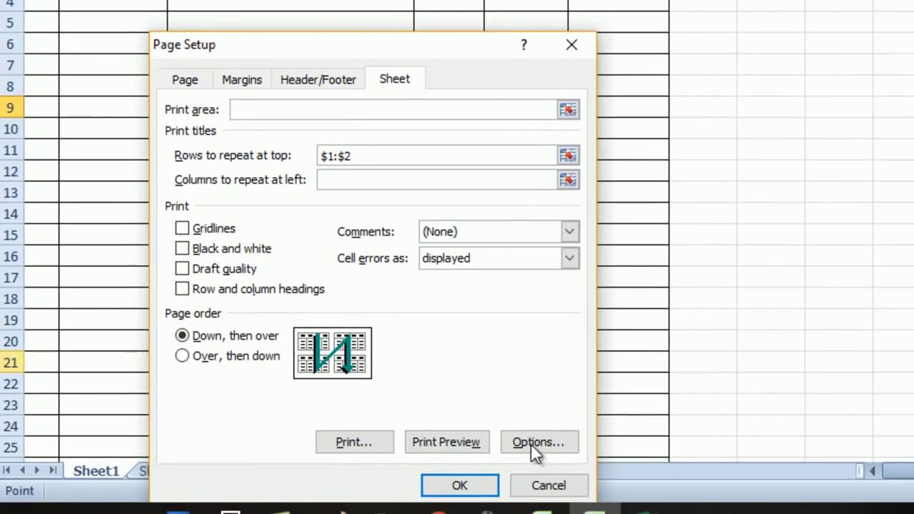
pyautogui.click(477, 491)
pyautogui.click(271, 149)
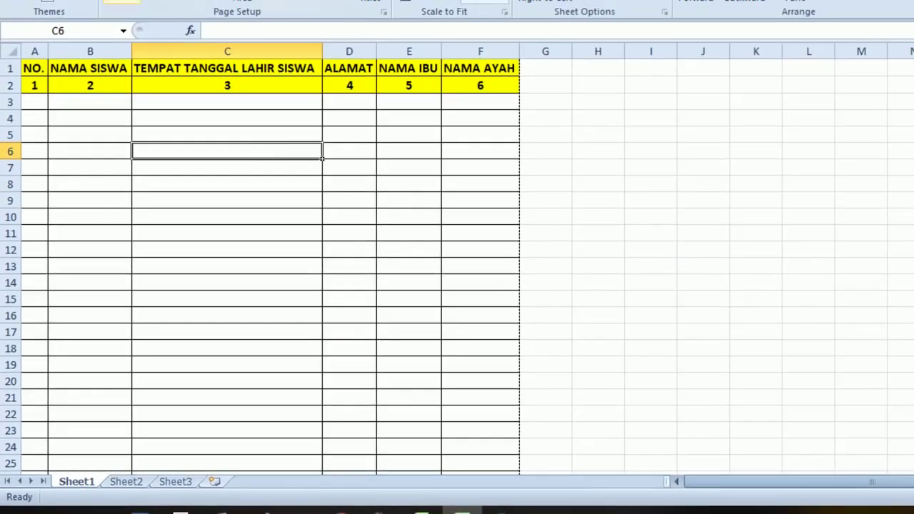
pyautogui.hotkey('ctrl', 'p')
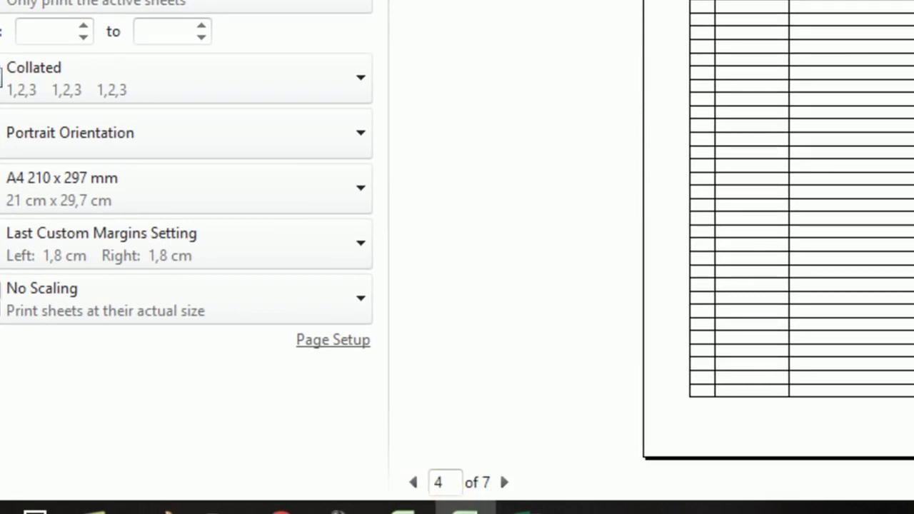
pyautogui.click(504, 482)
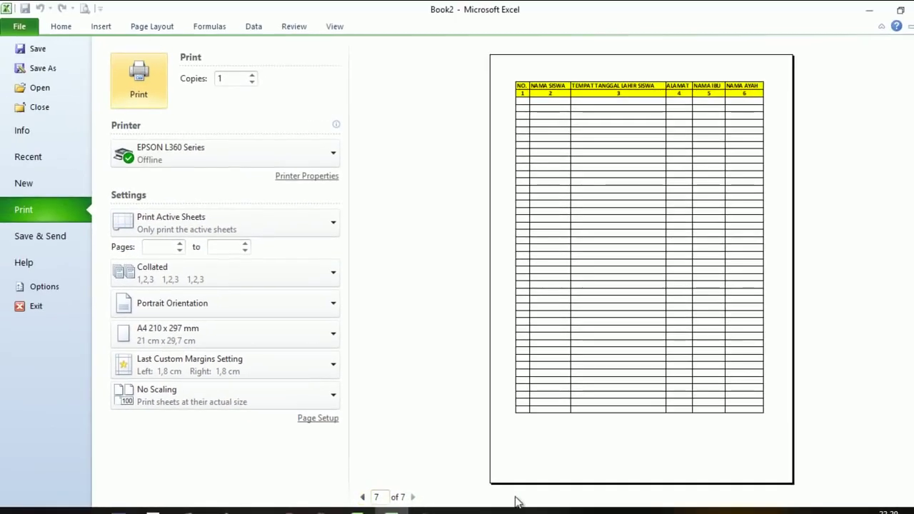
pyautogui.press('Escape')
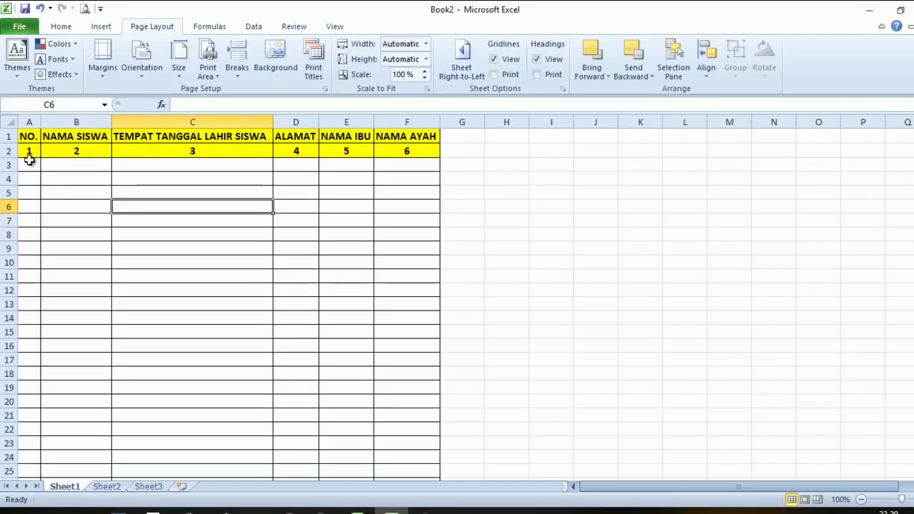
# Clear the Rows to repeat at top field in Print Titles
pyautogui.moveTo(15, 140); pyautogui.dragTo(8, 151)
pyautogui.click(71, 182)
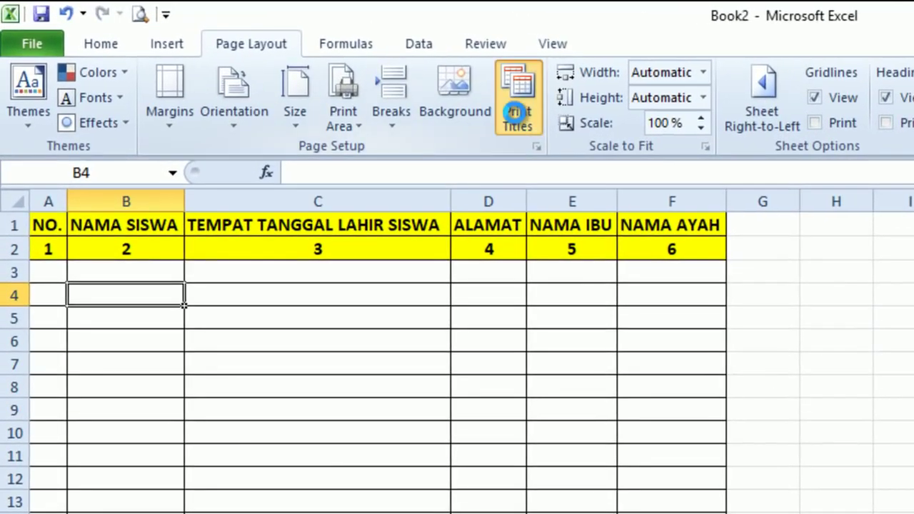
pyautogui.click(514, 113)
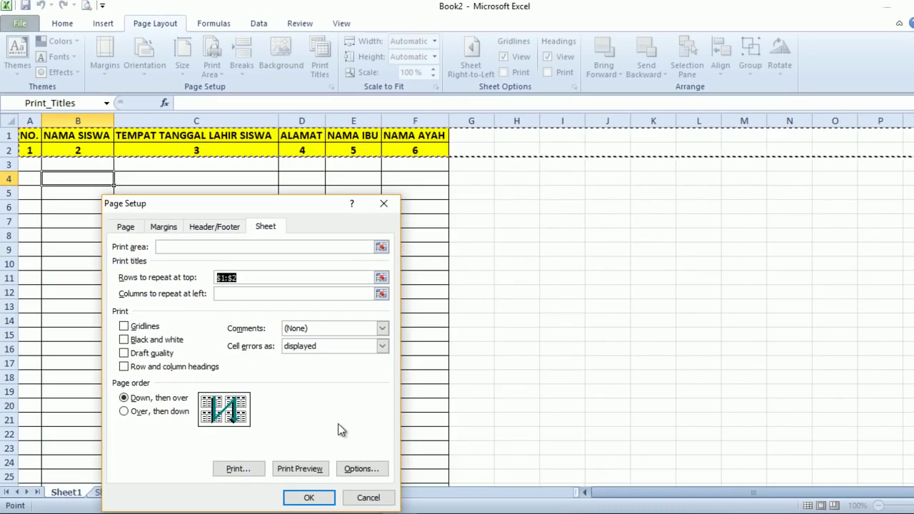
pyautogui.click(307, 496)
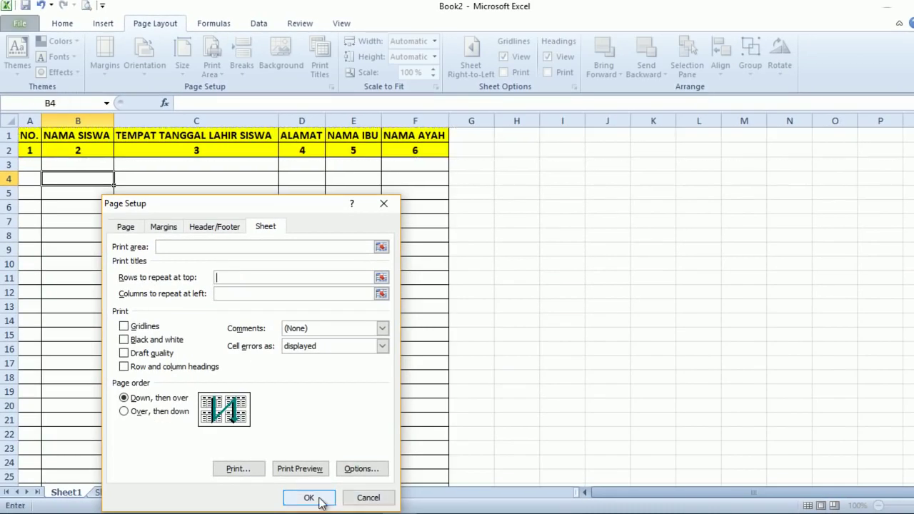
# Check the print preview pages for the missing header, then exit with Esc
pyautogui.click(159, 262)
pyautogui.click(154, 222)
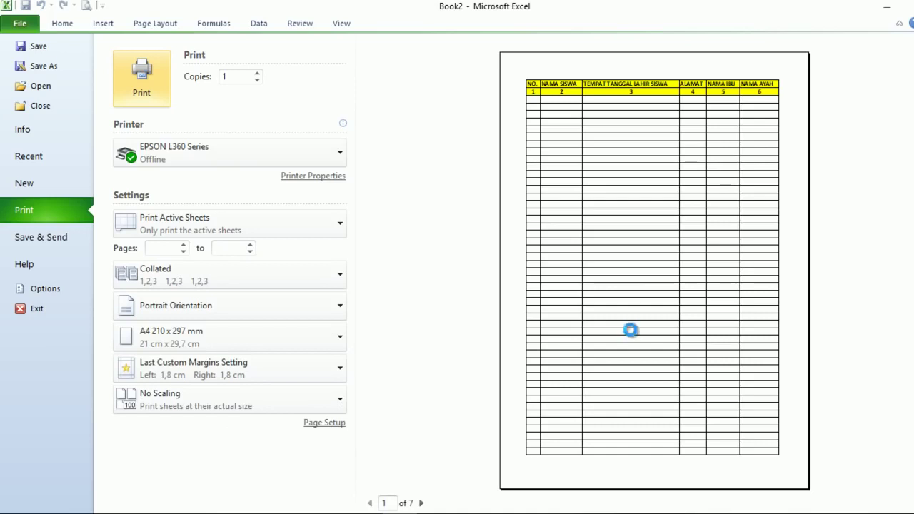
pyautogui.scroll(-3, 614, 307)
pyautogui.scroll(-3, 596, 270)
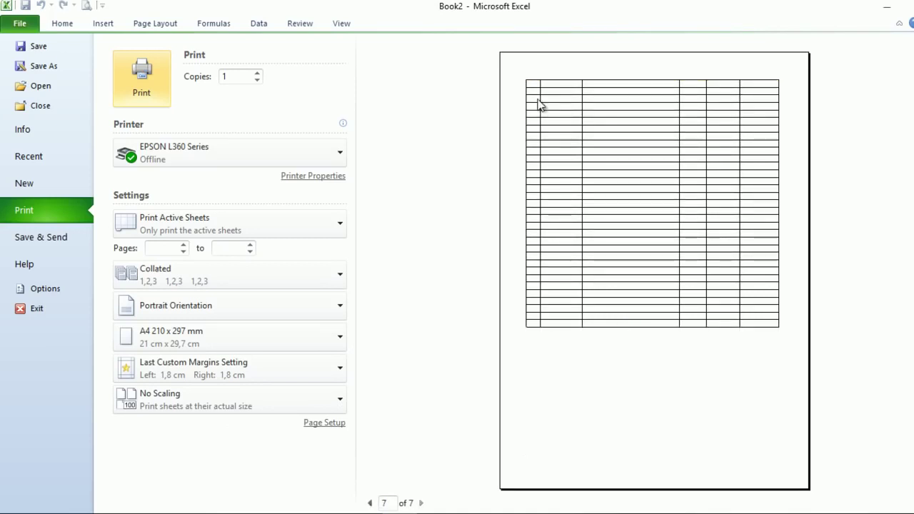
pyautogui.press('Escape')
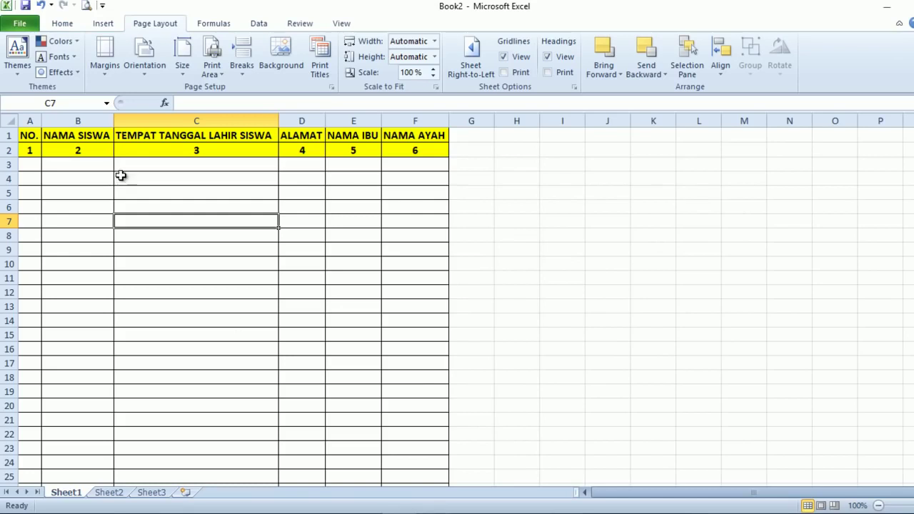
# Copy header rows A1:F2 and paste them into Book3 at A3
pyautogui.moveTo(37, 137); pyautogui.dragTo(414, 152)
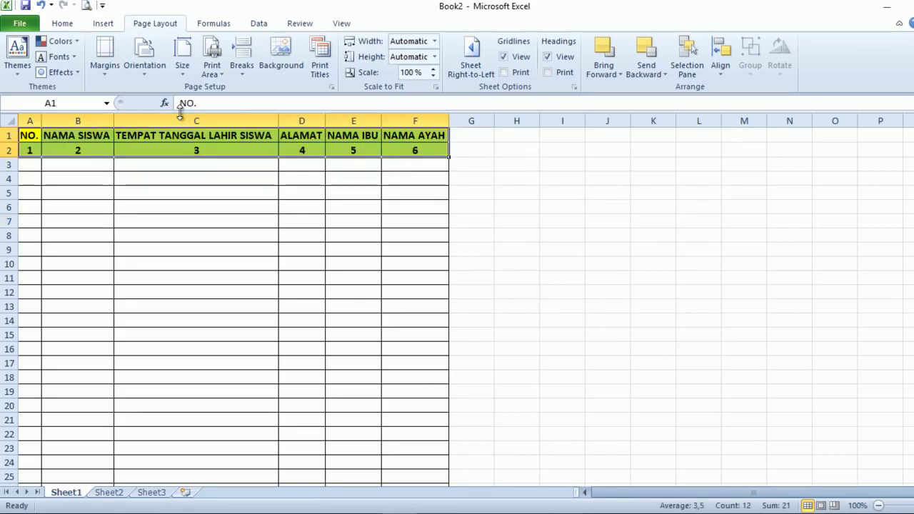
pyautogui.hotkey('ctrl', 'c')
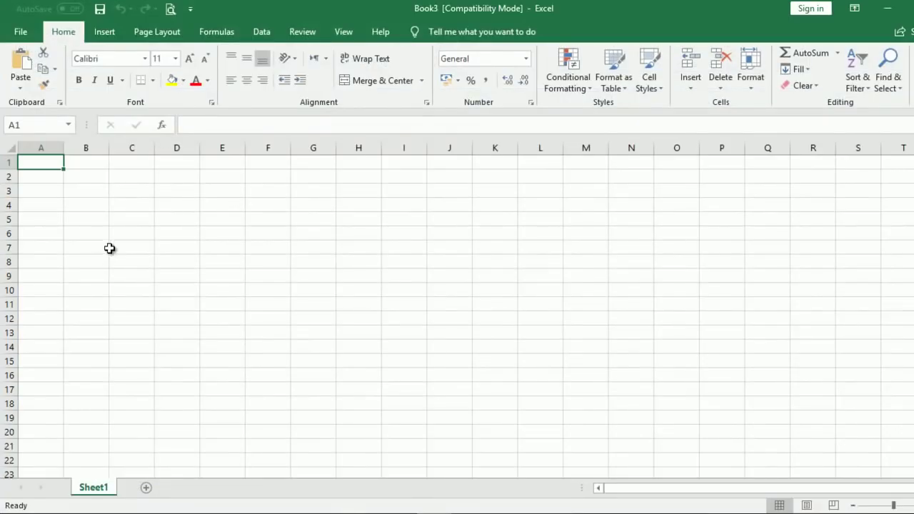
pyautogui.click(86, 248)
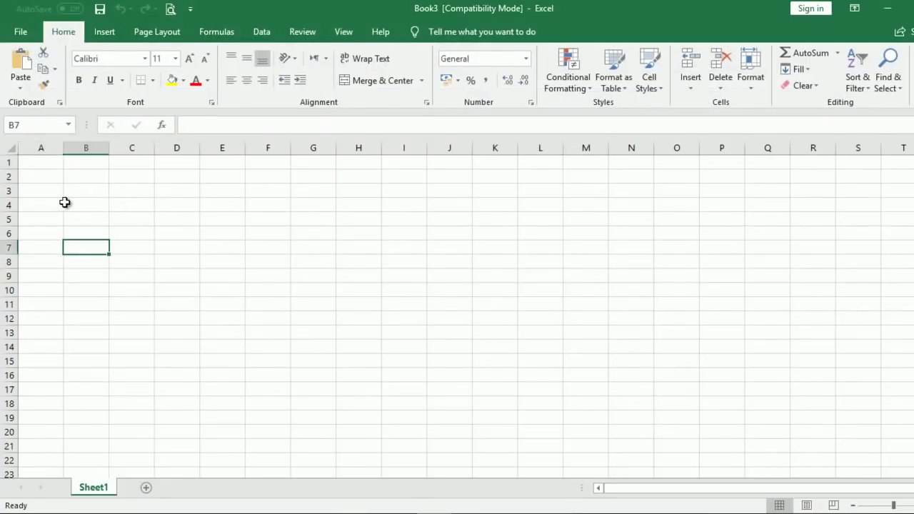
pyautogui.click(32, 193)
pyautogui.click(20, 63)
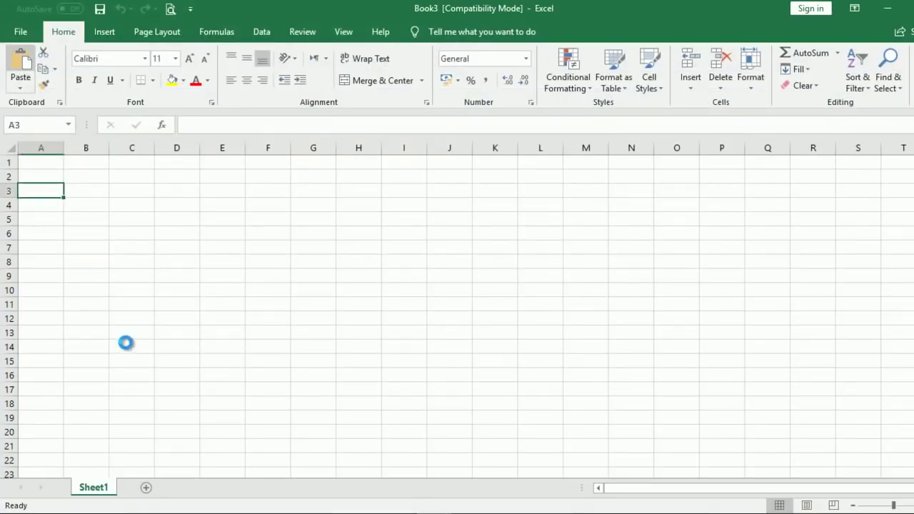
# Insert blank rows 2–6 to push the header down to rows 8–9
pyautogui.click(10, 147)
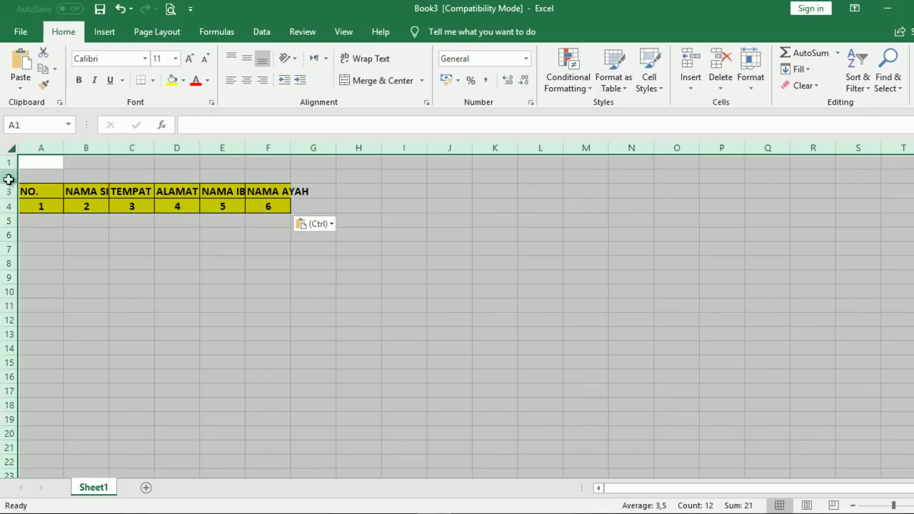
pyautogui.moveTo(4, 179); pyautogui.dragTo(5, 221)
pyautogui.rightClick(4, 220)
pyautogui.click(61, 320)
pyautogui.click(121, 290)
# Autofit all columns and select the blank cells above the table
pyautogui.click(10, 147)
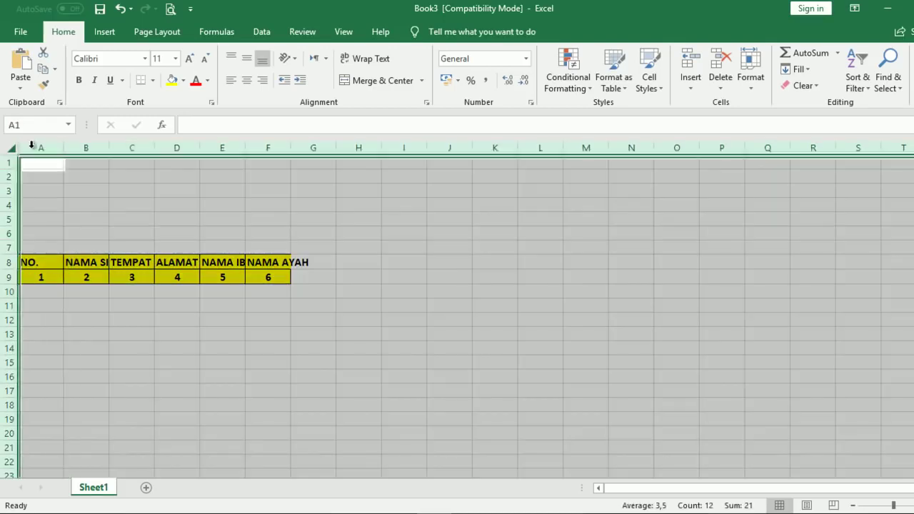
pyautogui.doubleClick(63, 148)
pyautogui.click(231, 316)
pyautogui.moveTo(28, 162)
pyautogui.mouseDown()
pyautogui.moveTo(419, 213)
pyautogui.moveTo(417, 204)
pyautogui.mouseUp()
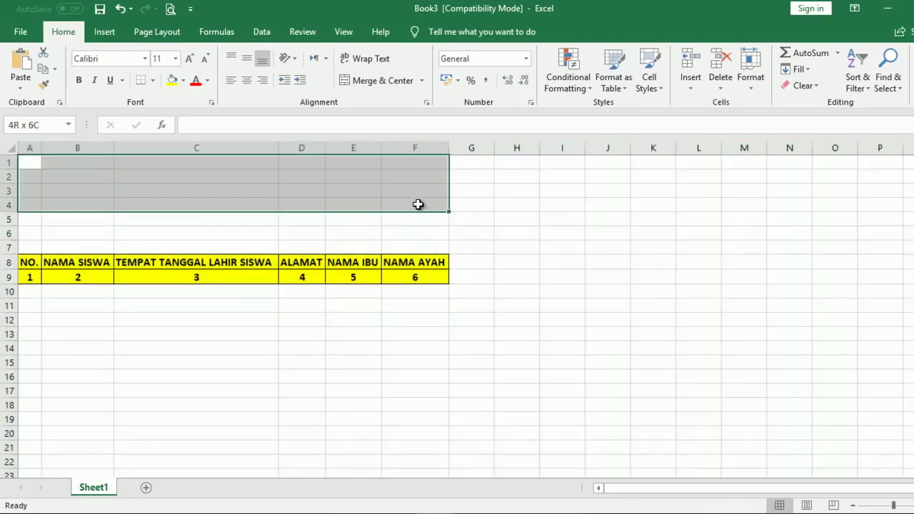
# Add a bold KOP title in merged, vertically centred cells A1:F4
pyautogui.click(373, 81)
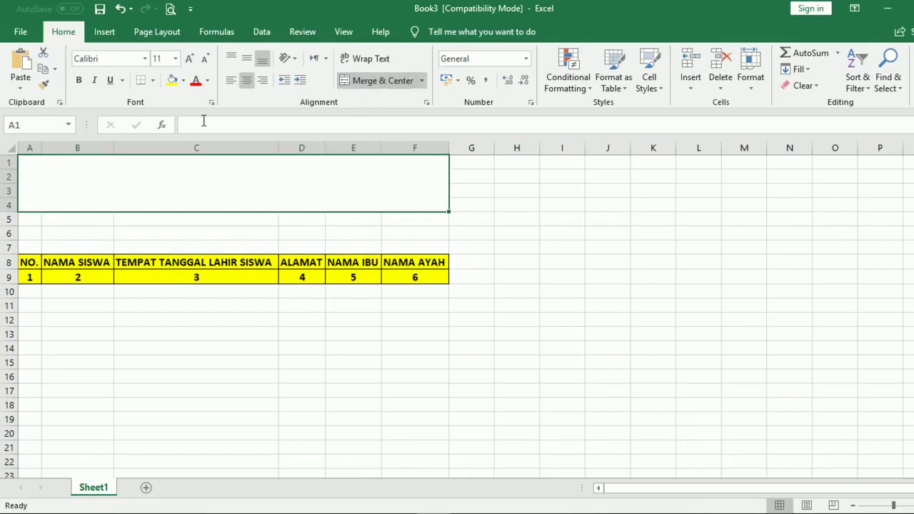
pyautogui.click(247, 58)
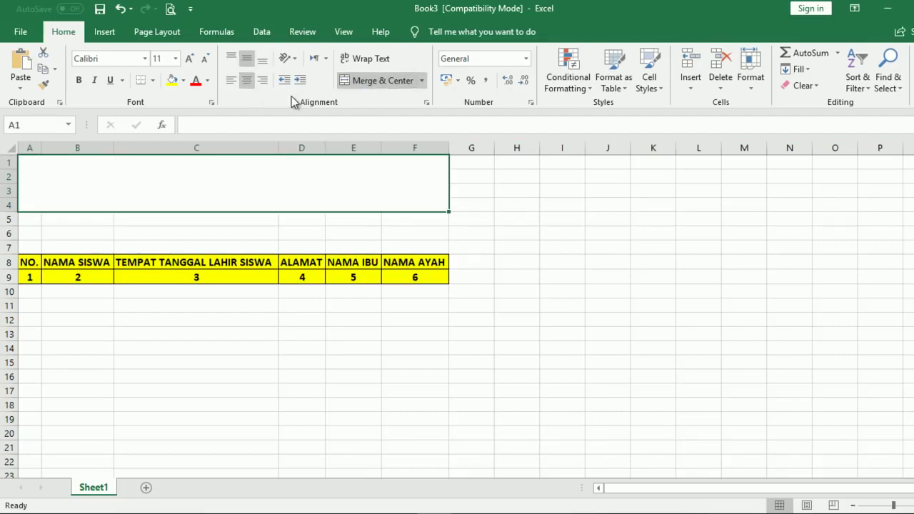
pyautogui.write('KOP')
pyautogui.press('Return')
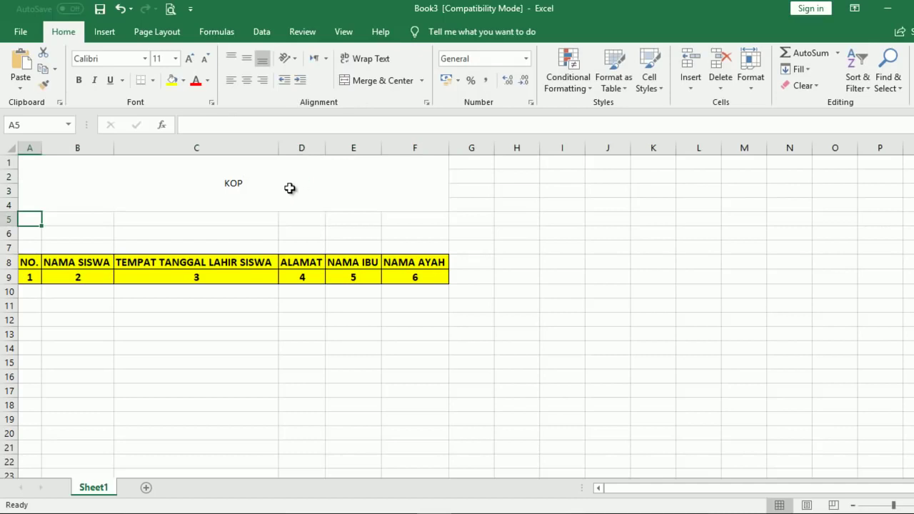
pyautogui.click(289, 188)
pyautogui.hotkey('ctrl', 'a')
pyautogui.click(231, 183)
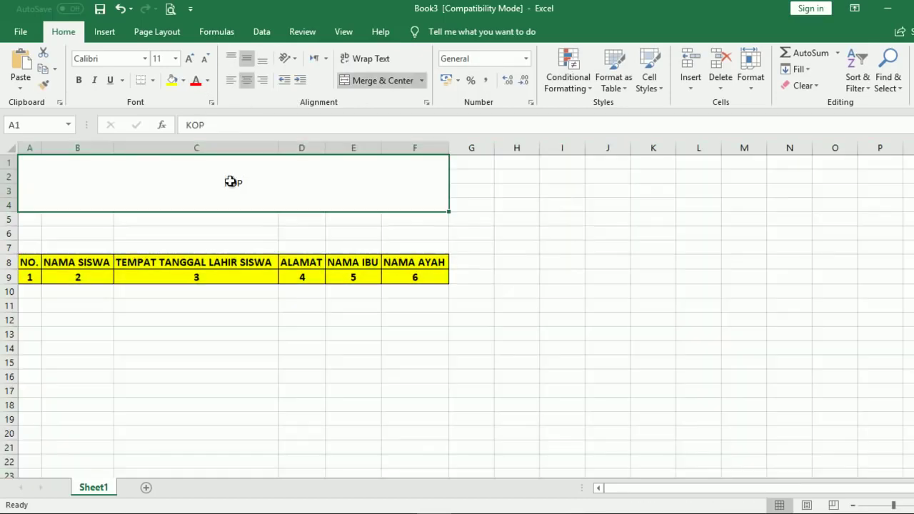
pyautogui.click(82, 81)
pyautogui.write('20')
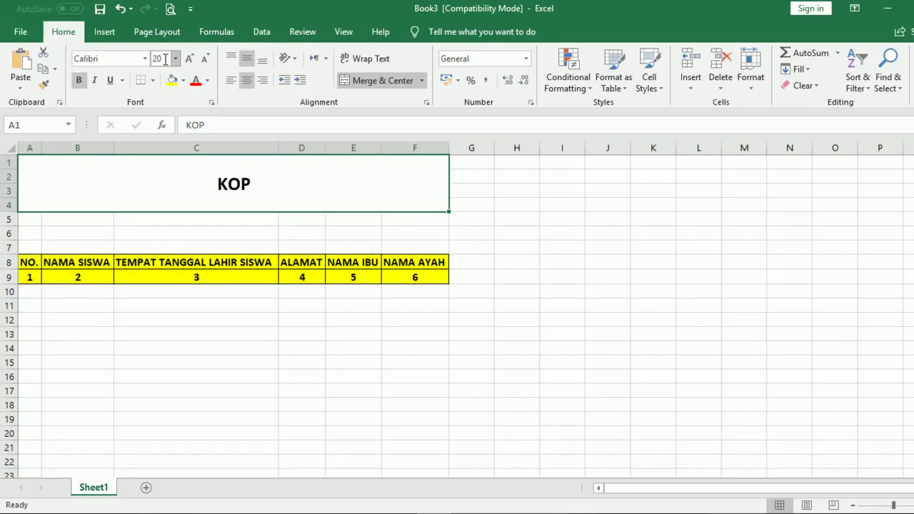
# Type BIODATA SISWA in merged A6:F6 and make it 16 pt bold
pyautogui.click(300, 230)
pyautogui.moveTo(30, 234); pyautogui.dragTo(375, 224)
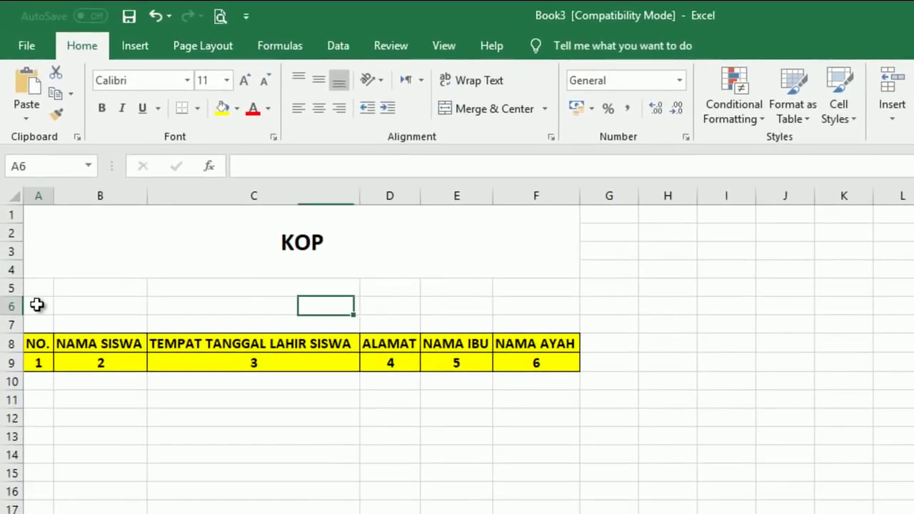
pyautogui.moveTo(485, 294); pyautogui.dragTo(540, 300)
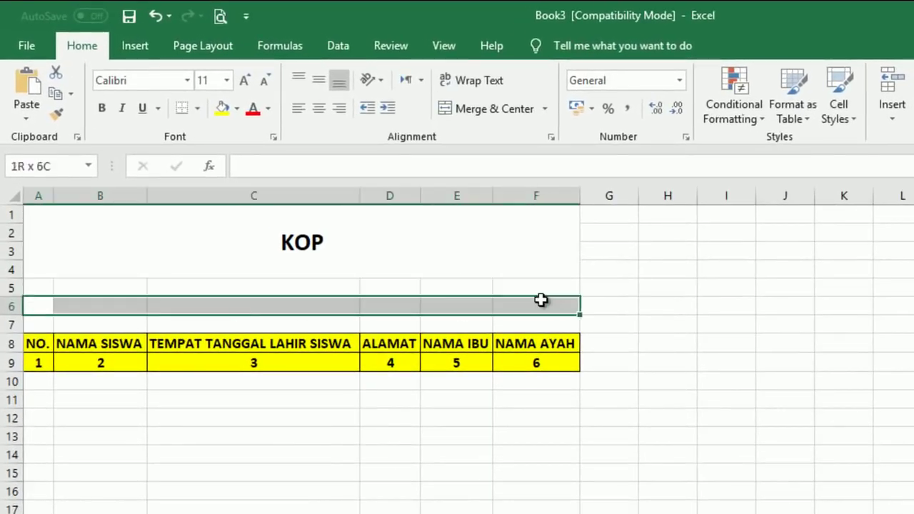
pyautogui.click(464, 111)
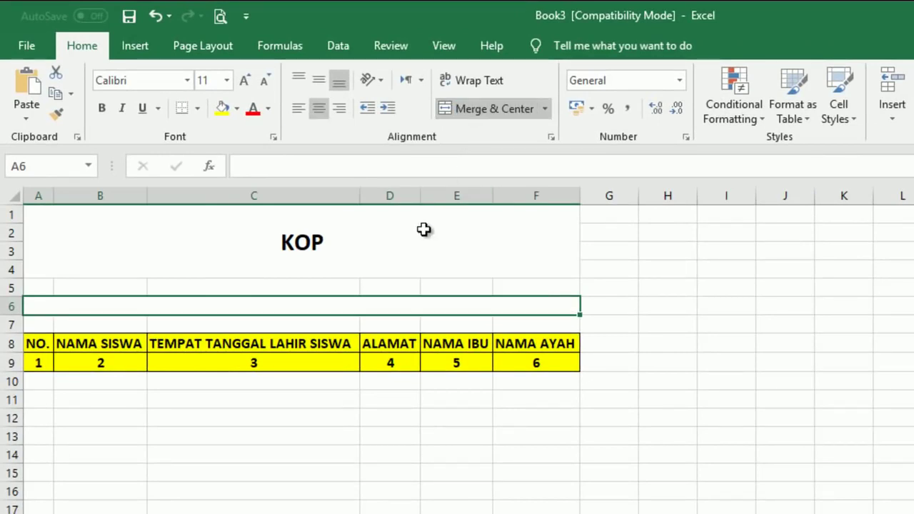
pyautogui.write('BIODATA SISWA')
pyautogui.press('Return')
pyautogui.press('Up')
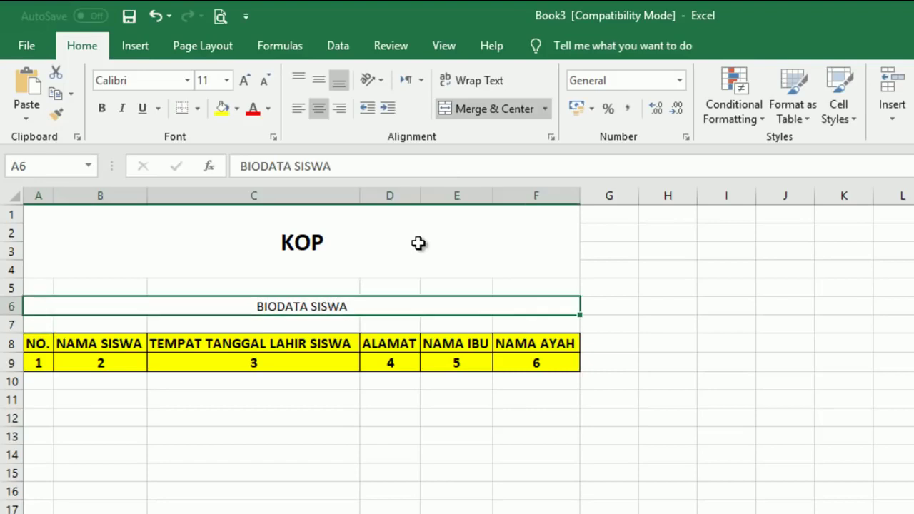
pyautogui.click(214, 83)
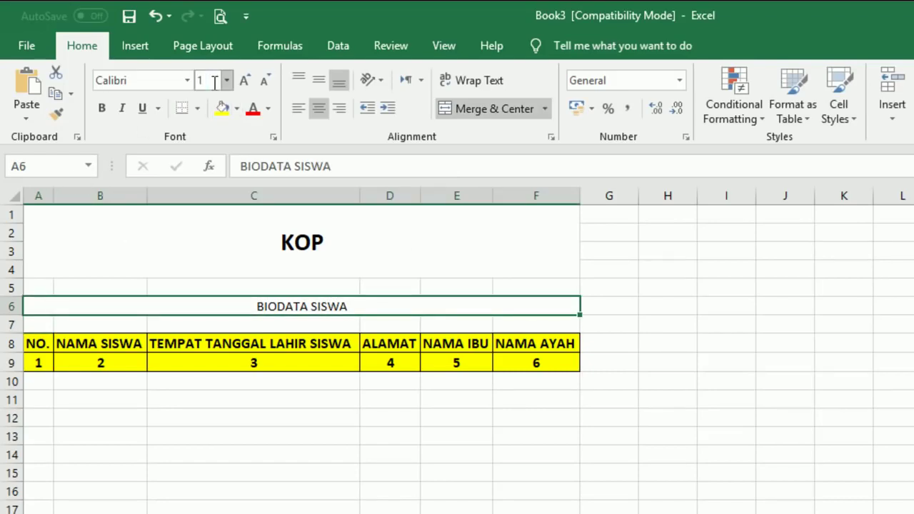
pyautogui.write('6')
pyautogui.press('Return')
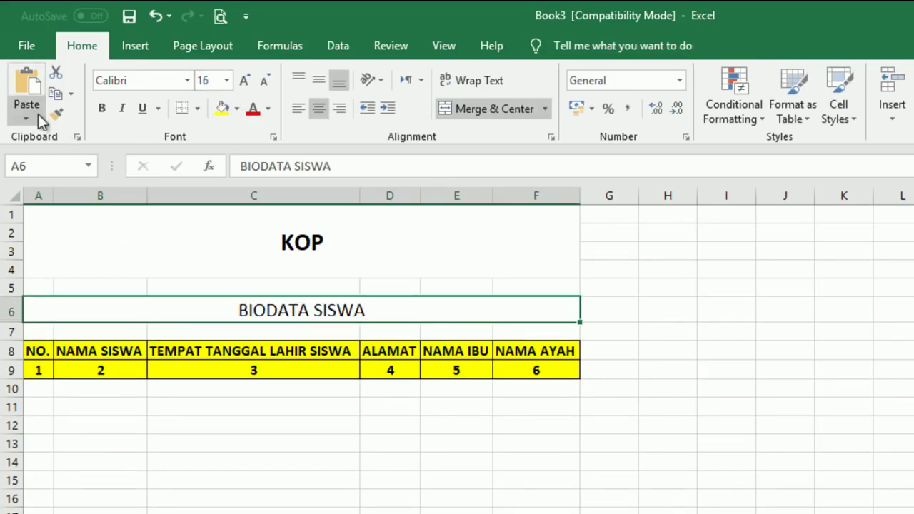
pyautogui.hotkey('ctrl', 'b')
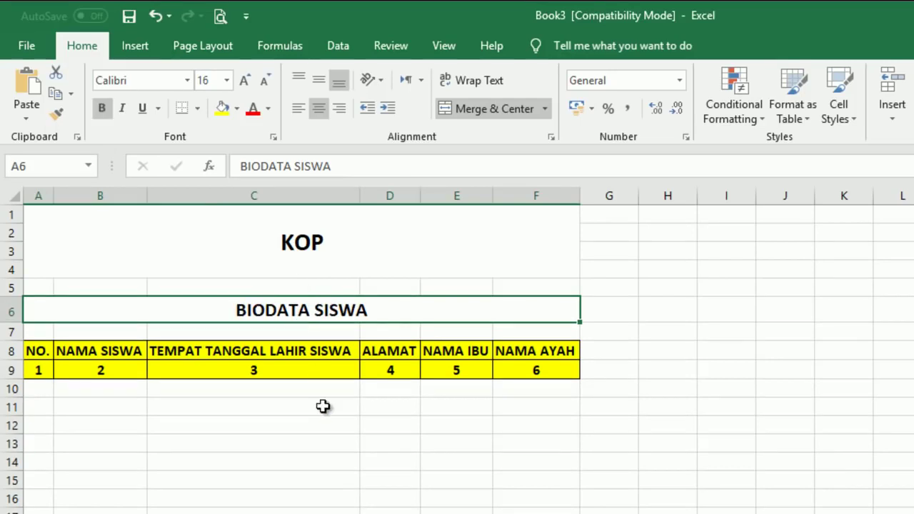
pyautogui.click(347, 405)
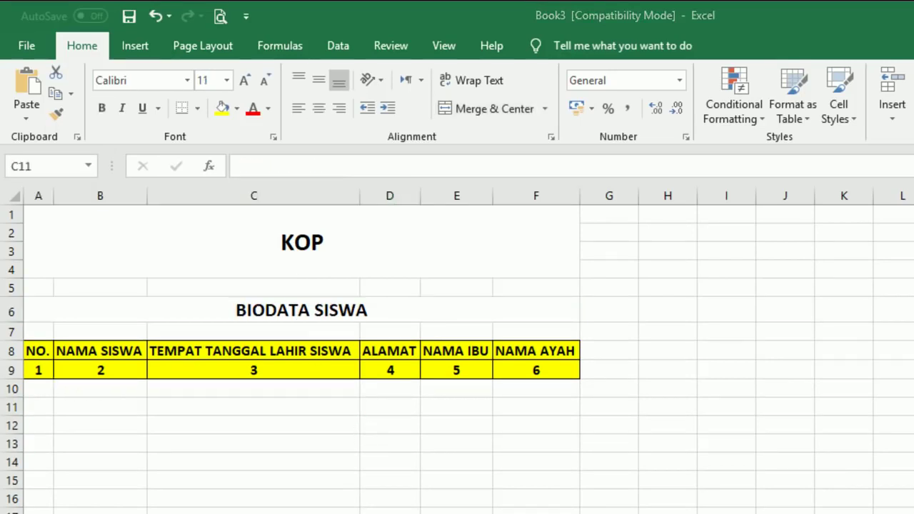
# Apply All Borders to A8:F115, then open the print preview
pyautogui.click(126, 388)
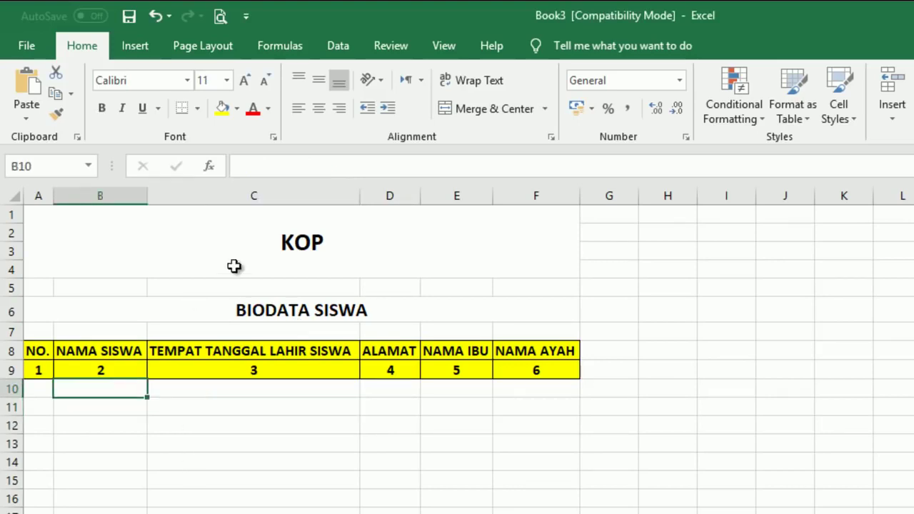
pyautogui.click(240, 253)
pyautogui.click(214, 372)
pyautogui.click(155, 429)
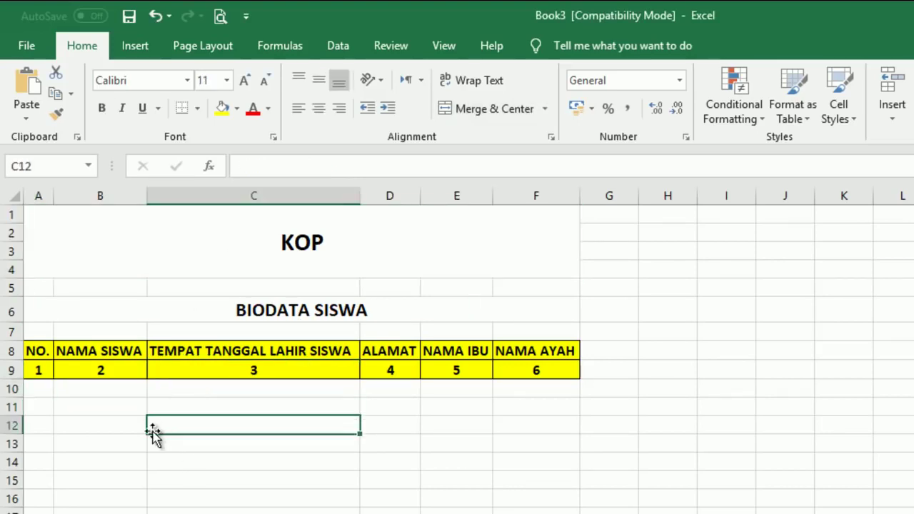
pyautogui.click(37, 354)
pyautogui.moveTo(236, 387)
pyautogui.mouseDown()
pyautogui.moveTo(542, 513)
pyautogui.moveTo(477, 492)
pyautogui.mouseUp()
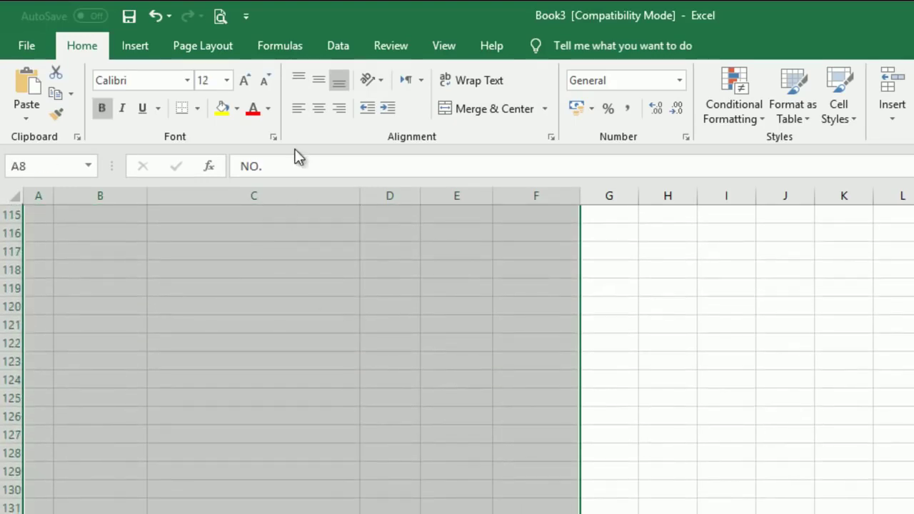
pyautogui.click(198, 107)
pyautogui.click(194, 267)
pyautogui.click(240, 457)
pyautogui.click(219, 17)
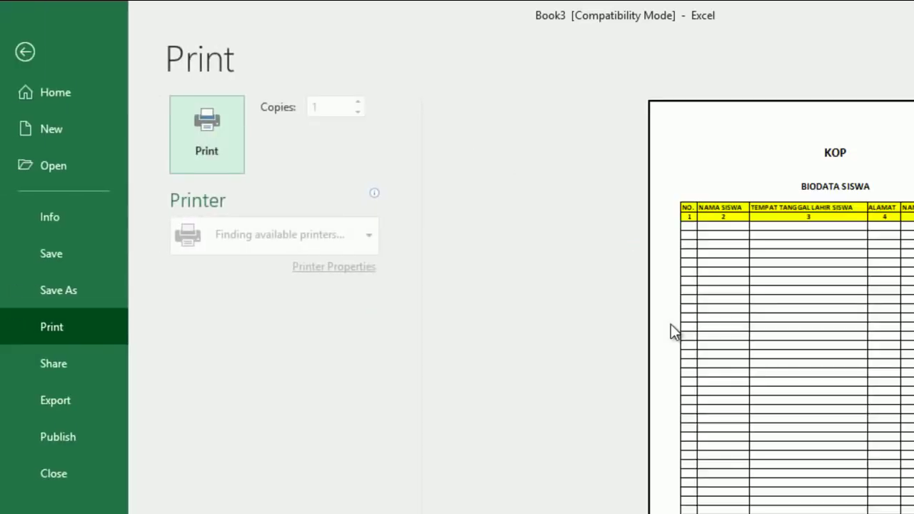
pyautogui.scroll(-1, 407, 447)
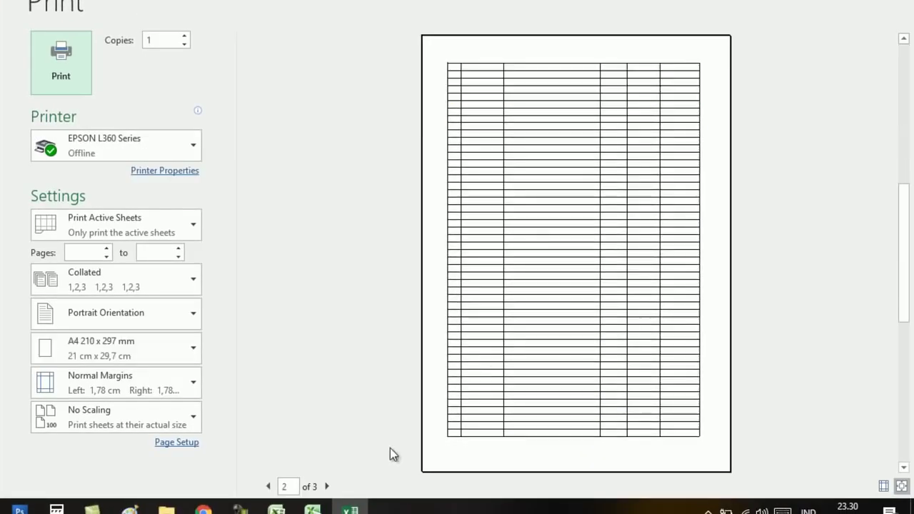
pyautogui.scroll(1, 565, 286)
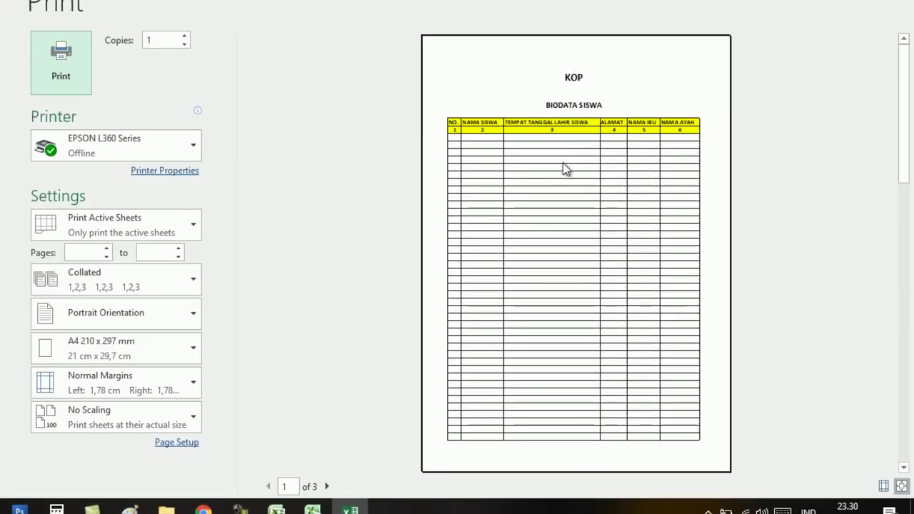
pyautogui.scroll(-1, 567, 175)
pyautogui.scroll(-1, 577, 183)
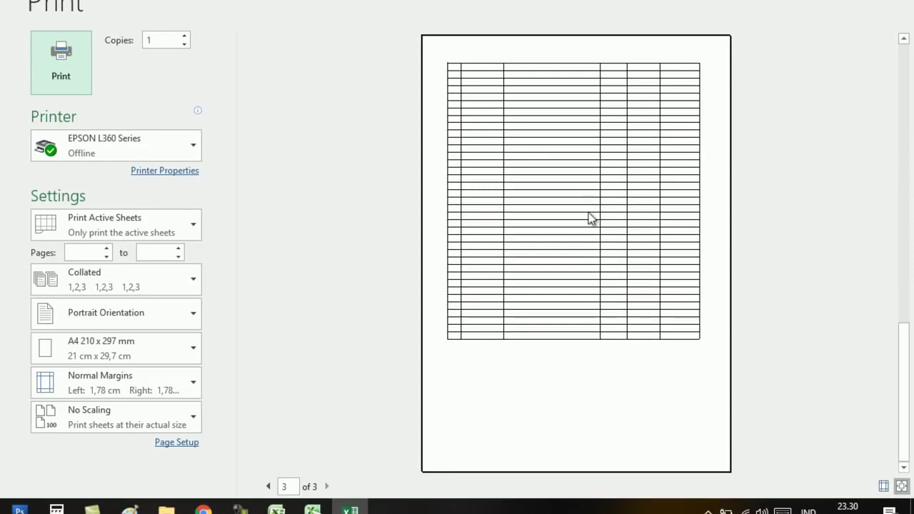
pyautogui.scroll(1, 584, 232)
pyautogui.scroll(1, 584, 232)
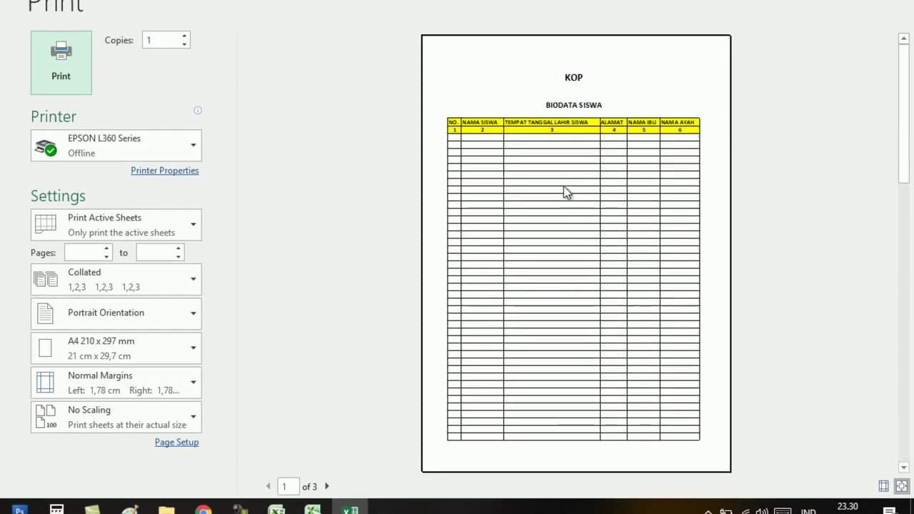
pyautogui.scroll(-1, 568, 197)
pyautogui.scroll(-1, 575, 252)
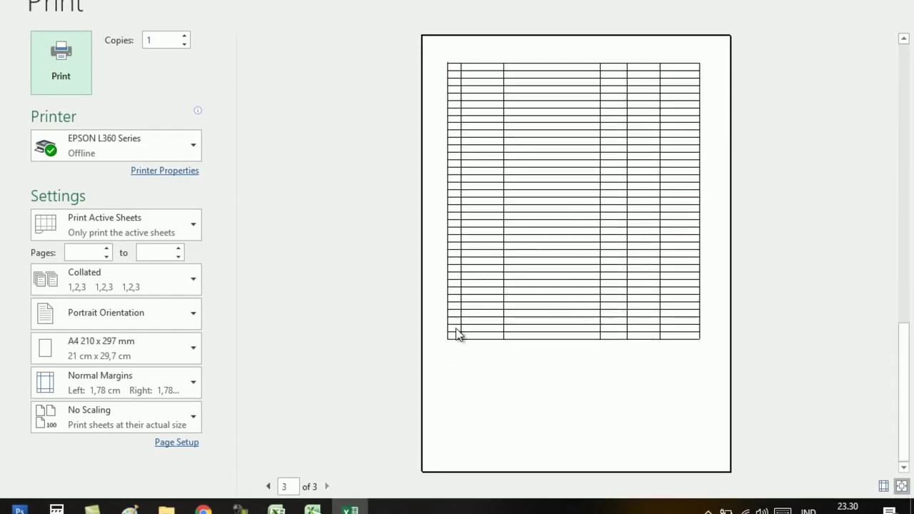
pyautogui.press('Escape')
pyautogui.click(121, 312)
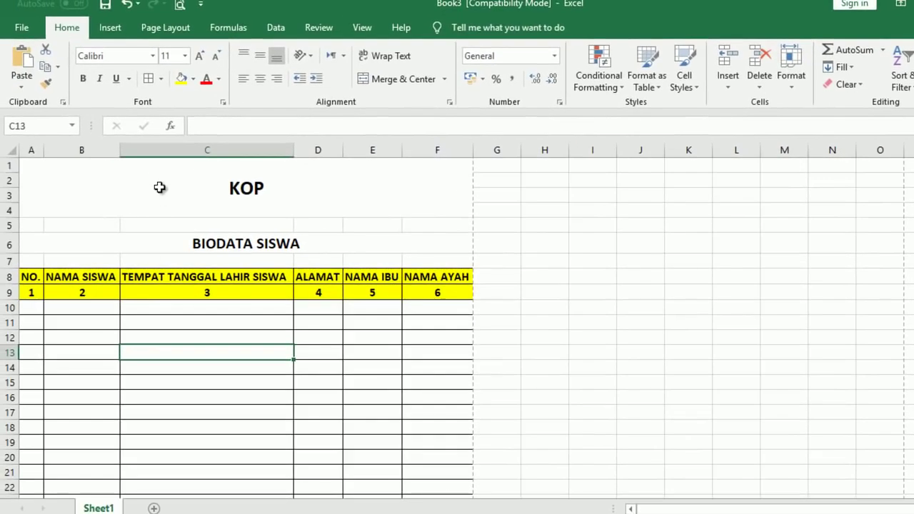
pyautogui.click(159, 185)
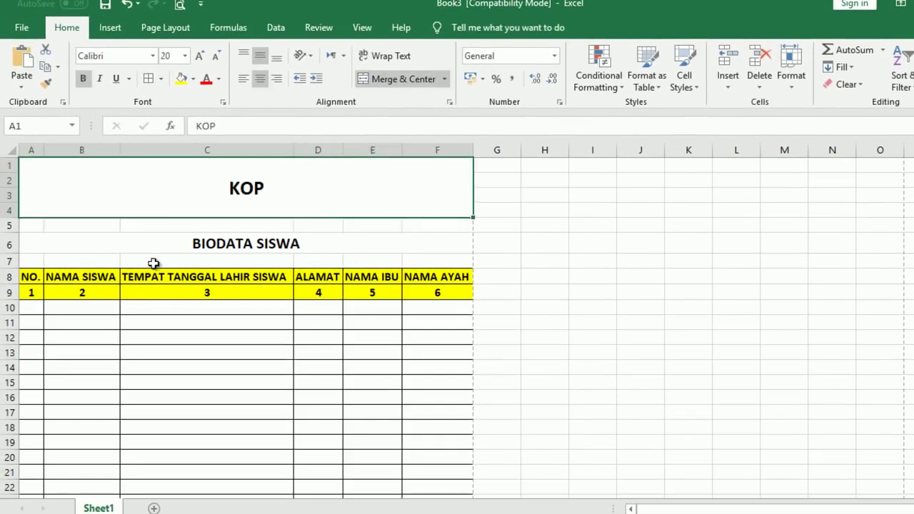
pyautogui.click(154, 237)
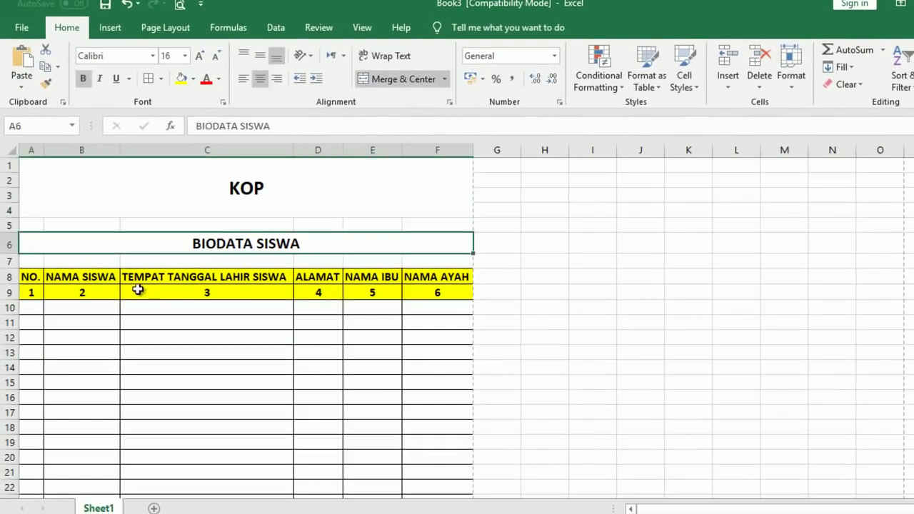
pyautogui.moveTo(56, 172); pyautogui.dragTo(75, 255)
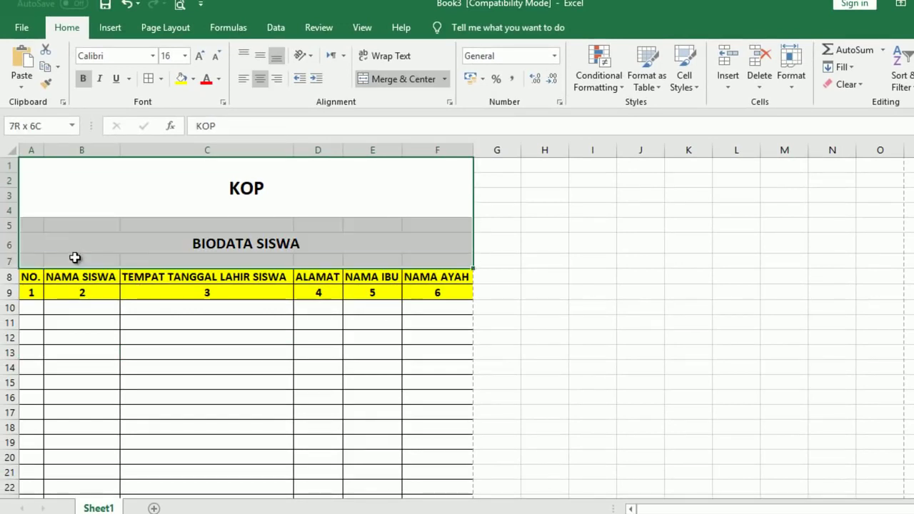
pyautogui.click(57, 319)
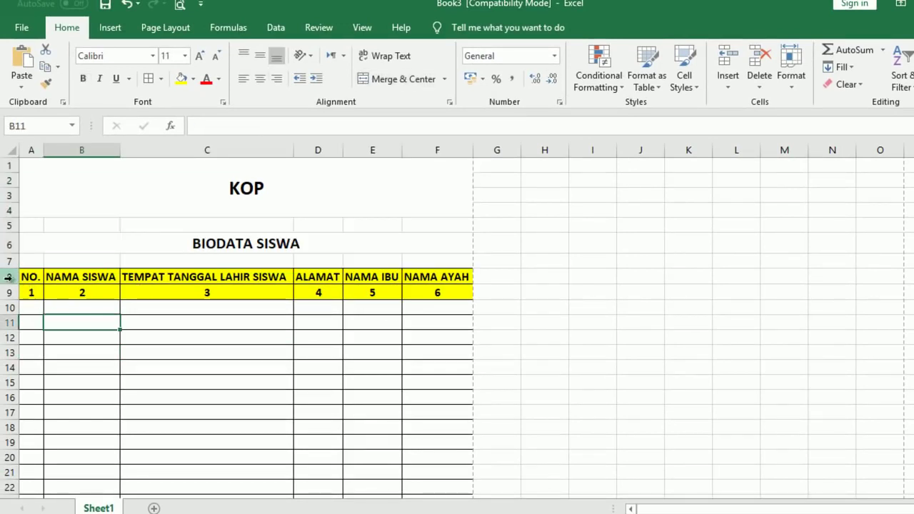
pyautogui.moveTo(9, 277); pyautogui.dragTo(8, 289)
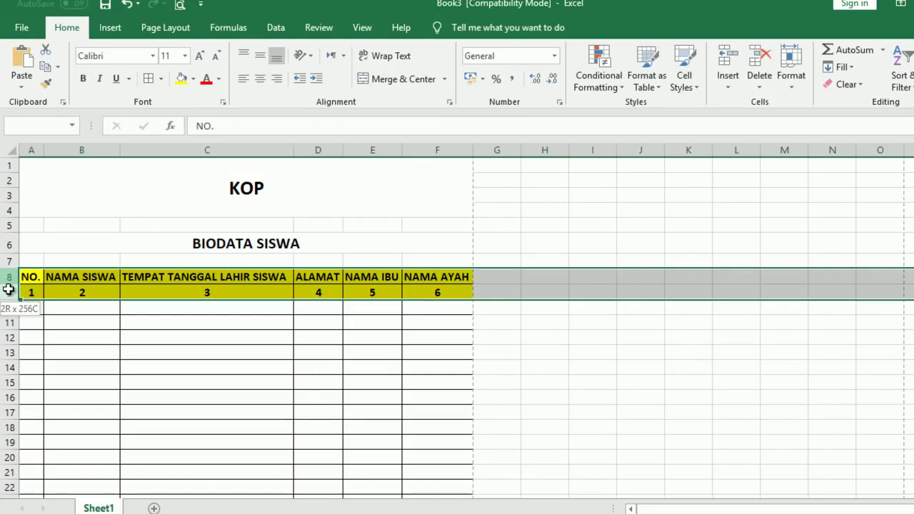
pyautogui.moveTo(128, 182); pyautogui.dragTo(129, 245)
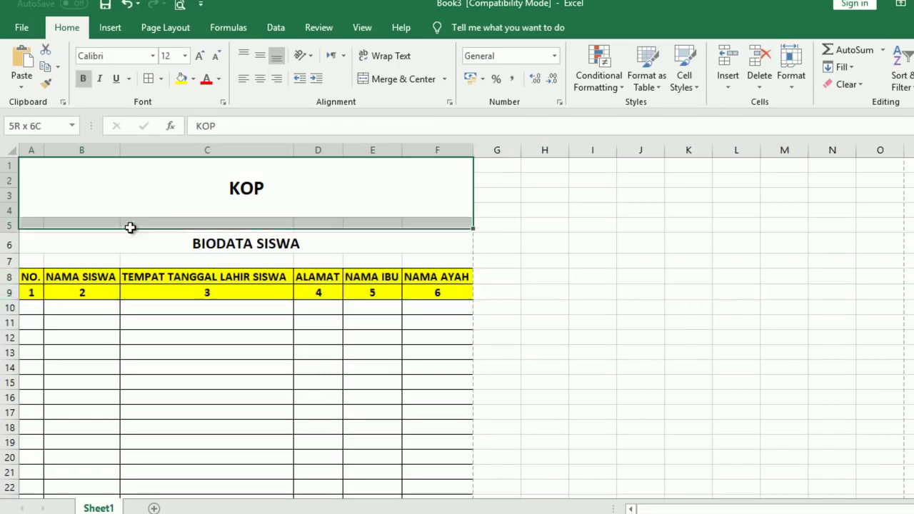
pyautogui.click(154, 362)
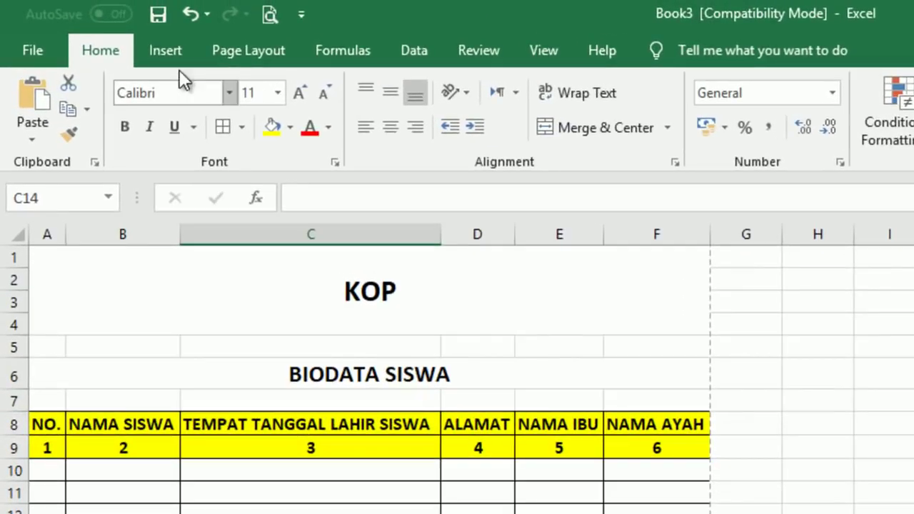
# On Page Setup's Sheet tab, pick rows $8:$9 as Rows to repeat at top
pyautogui.click(266, 54)
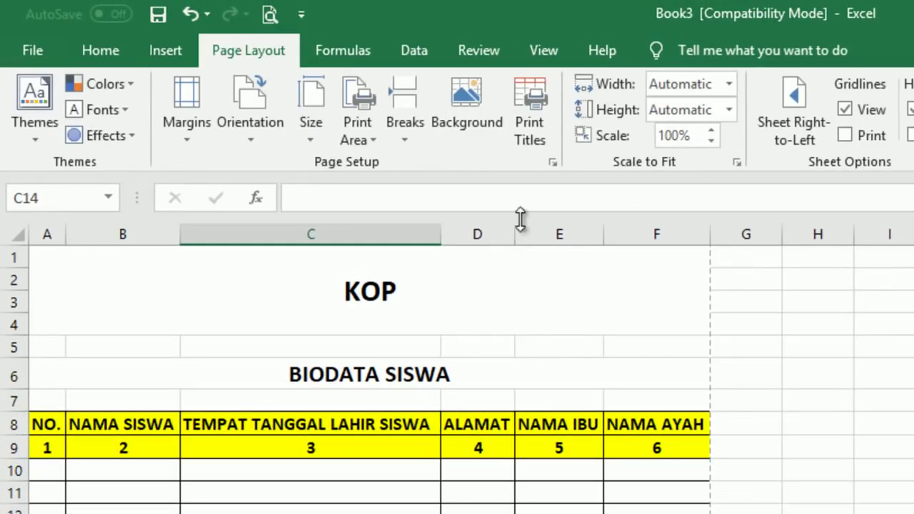
pyautogui.click(553, 162)
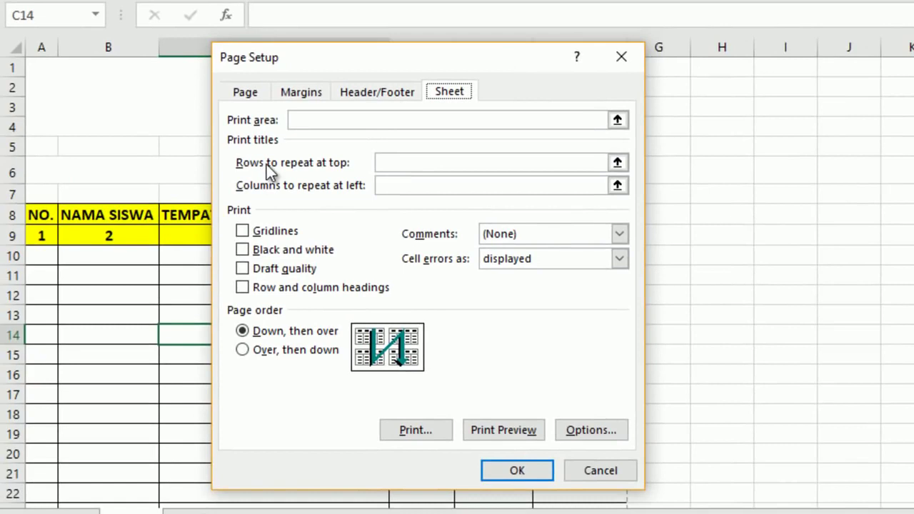
pyautogui.click(618, 162)
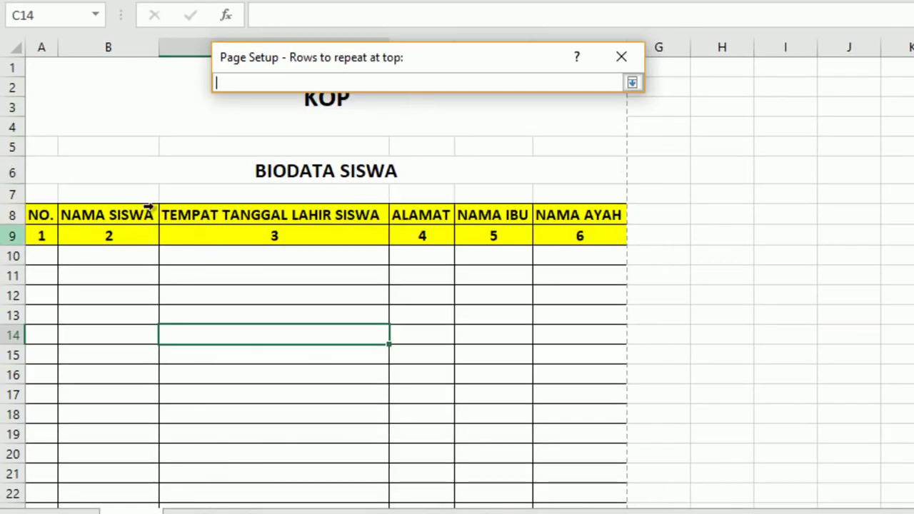
pyautogui.moveTo(394, 67); pyautogui.dragTo(390, 135)
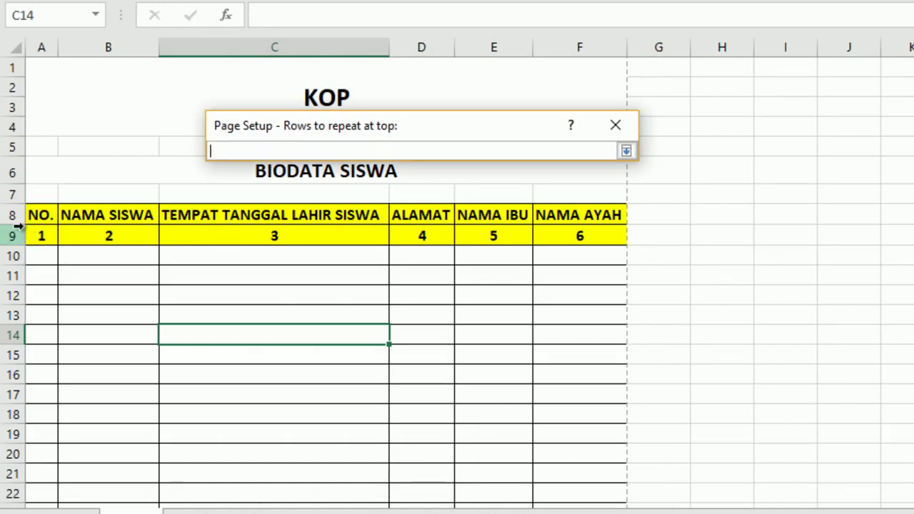
pyautogui.moveTo(11, 214); pyautogui.dragTo(11, 234)
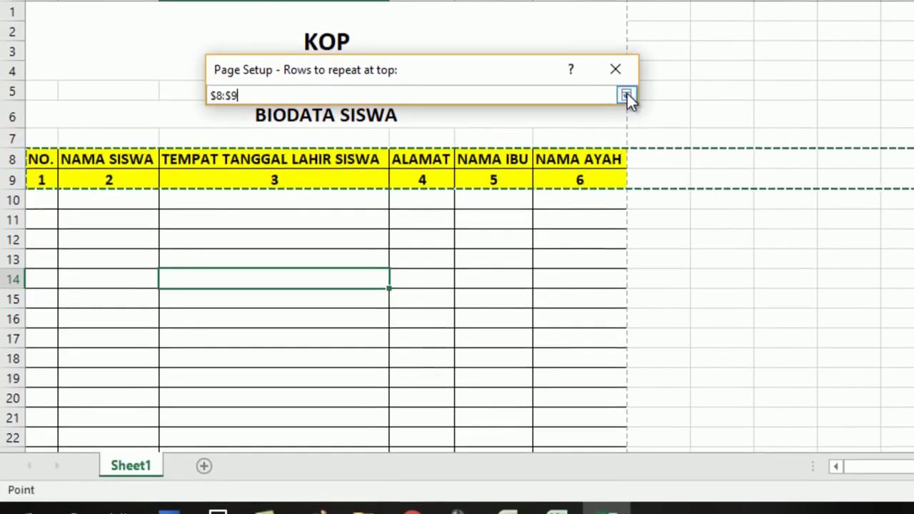
pyautogui.click(626, 151)
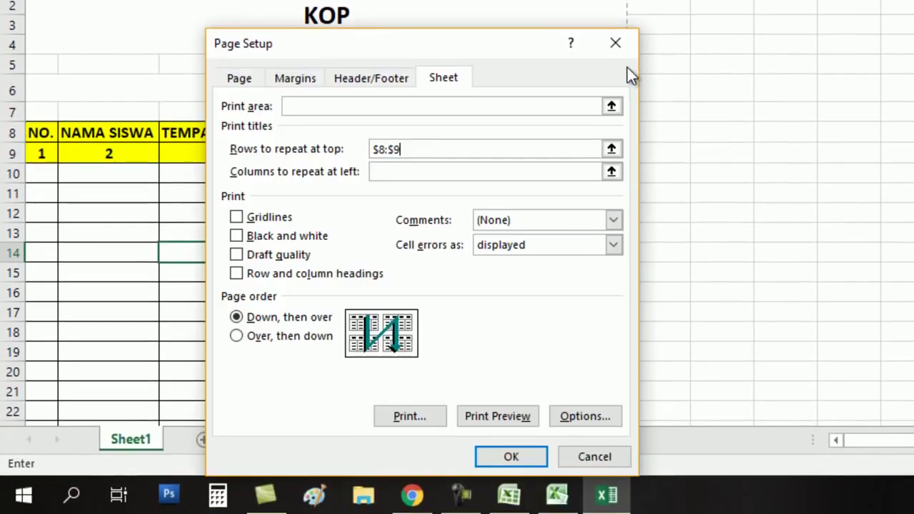
pyautogui.click(518, 460)
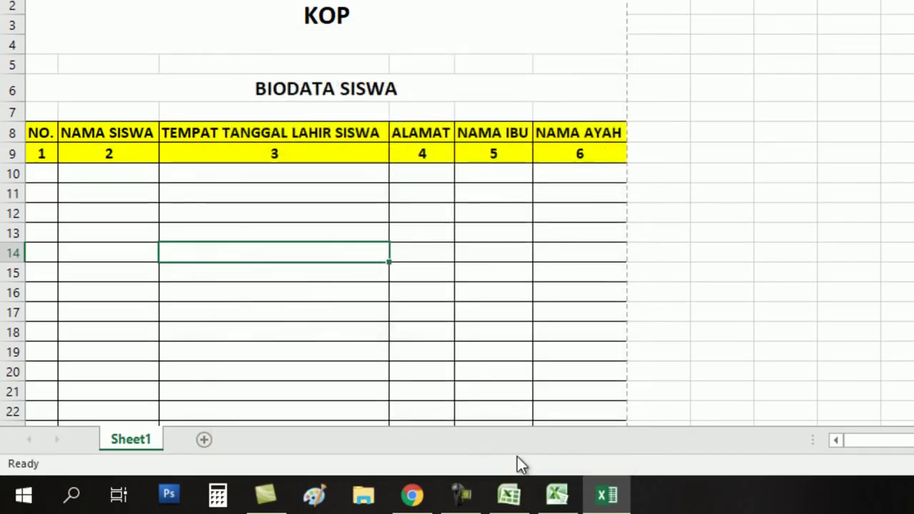
pyautogui.click(377, 213)
# Scroll the three preview pages to verify the repeated yellow headings, then exit with Esc
pyautogui.hotkey('ctrl', 'p')
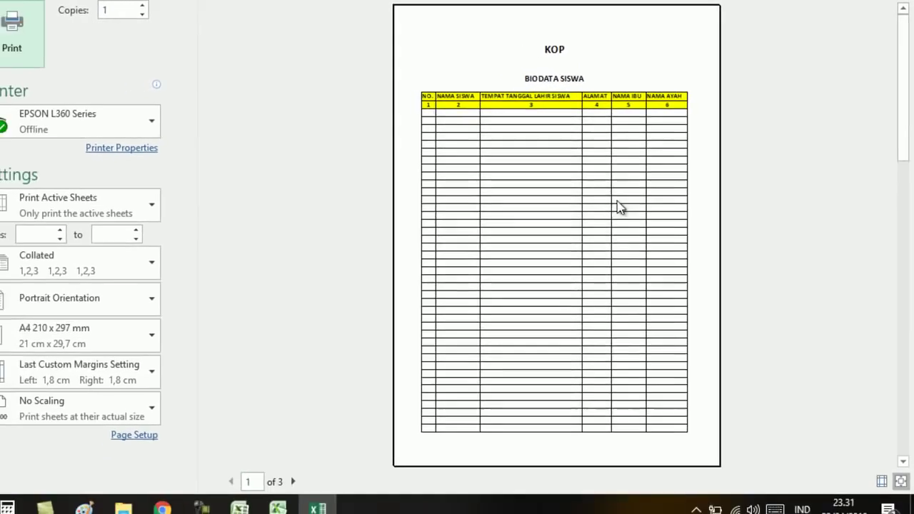
pyautogui.scroll(-1, 603, 139)
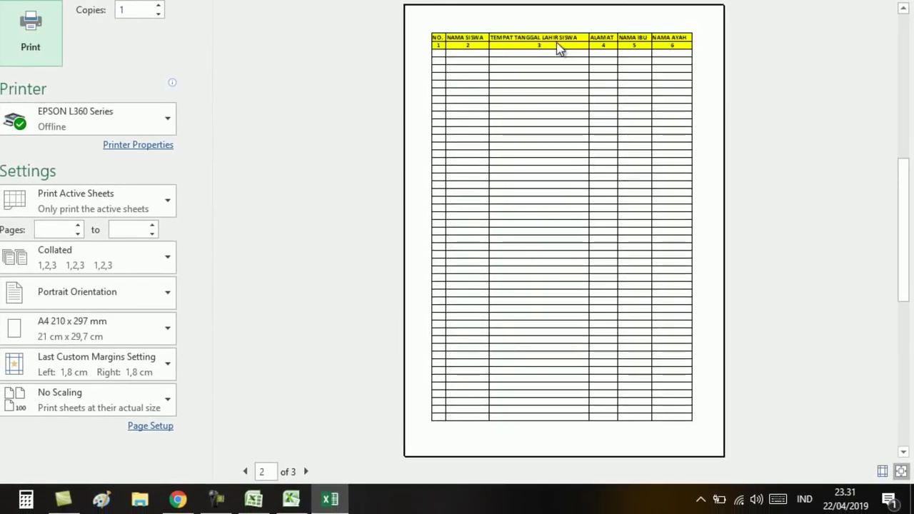
pyautogui.scroll(-1, 571, 116)
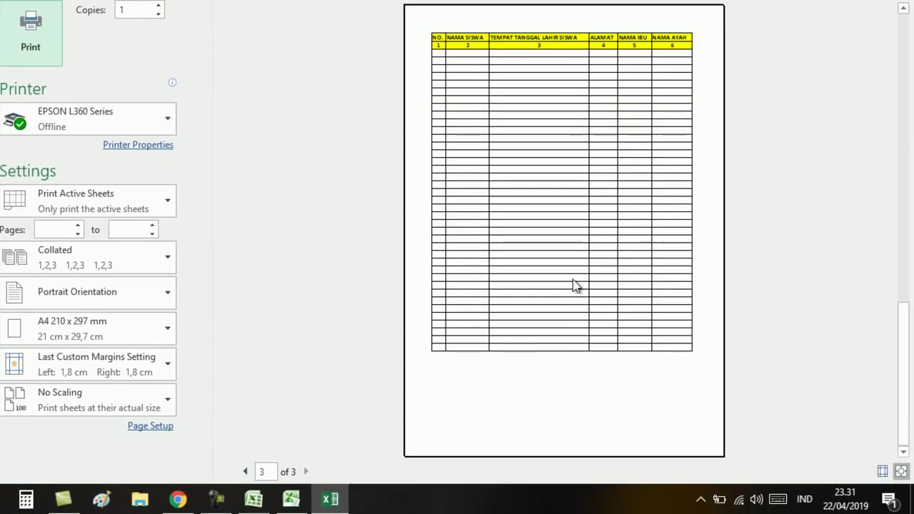
pyautogui.scroll(1, 541, 137)
pyautogui.scroll(1, 516, 138)
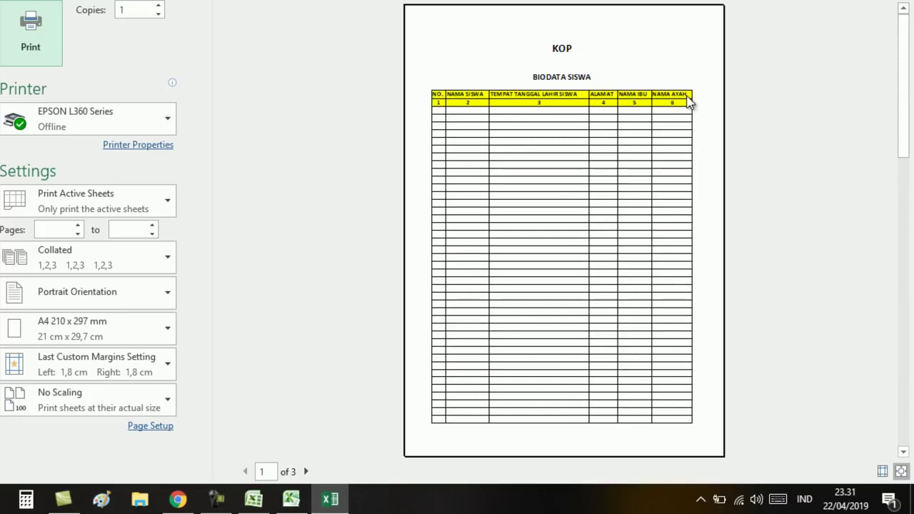
pyautogui.press('Escape')
# Fill the title and header block A1:F9 with Light Blue instead of yellow
pyautogui.moveTo(75, 195)
pyautogui.mouseDown()
pyautogui.moveTo(55, 200)
pyautogui.moveTo(56, 180)
pyautogui.mouseUp()
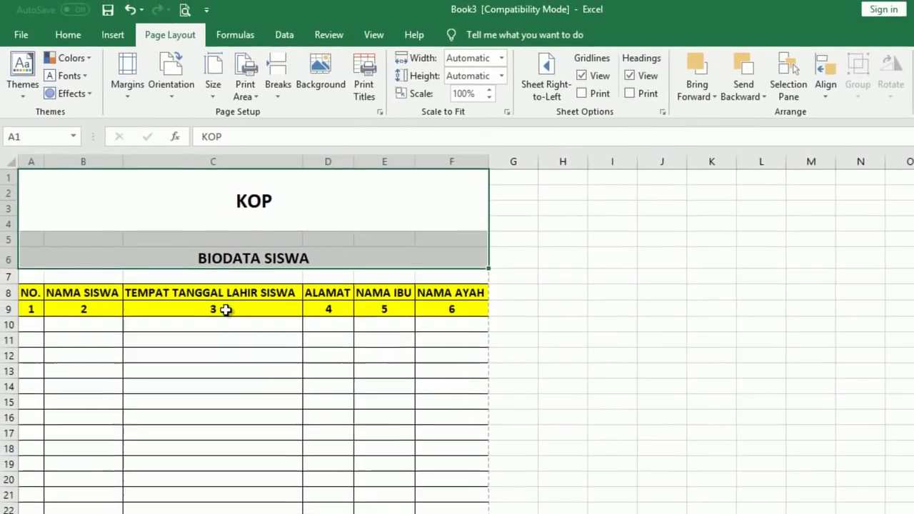
pyautogui.click(224, 307)
pyautogui.click(202, 201)
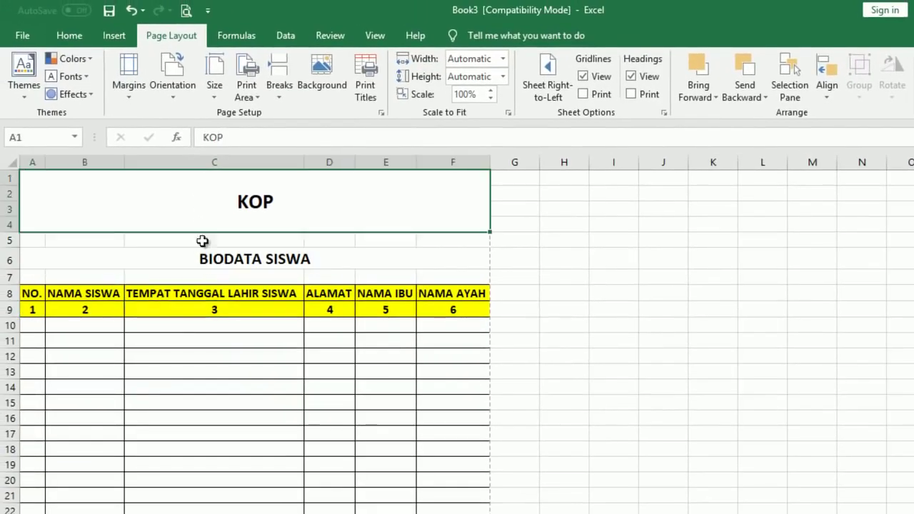
pyautogui.moveTo(202, 240); pyautogui.dragTo(210, 309)
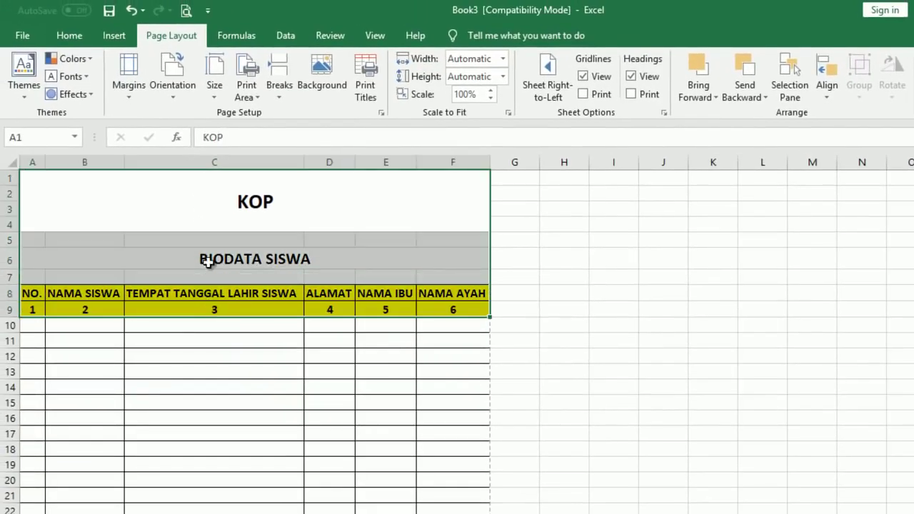
pyautogui.click(68, 35)
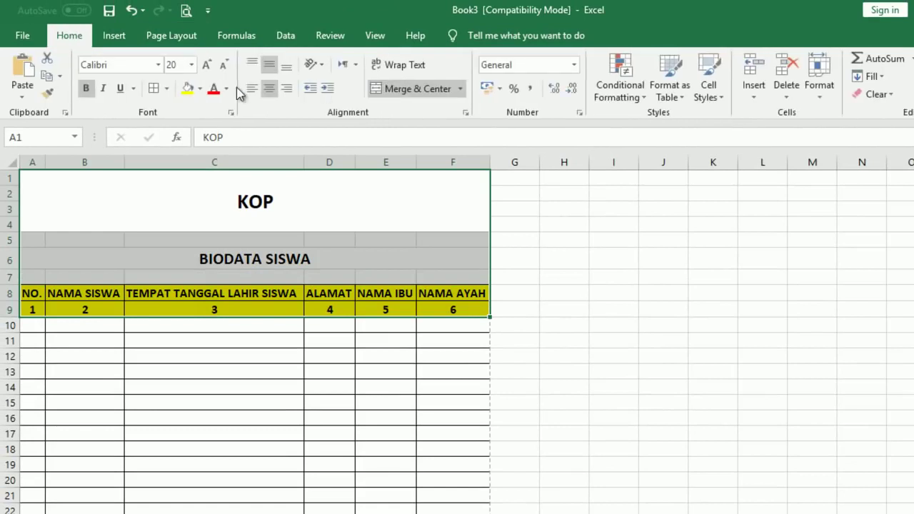
pyautogui.click(200, 90)
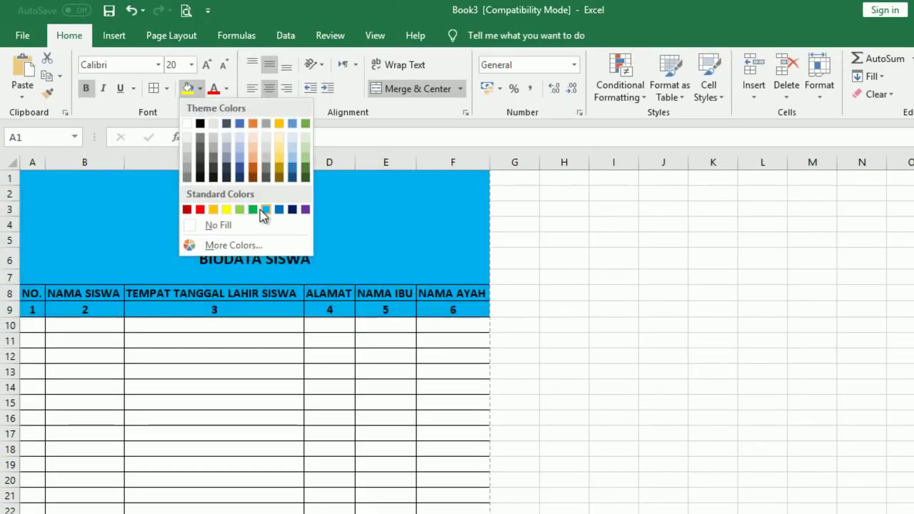
pyautogui.click(264, 210)
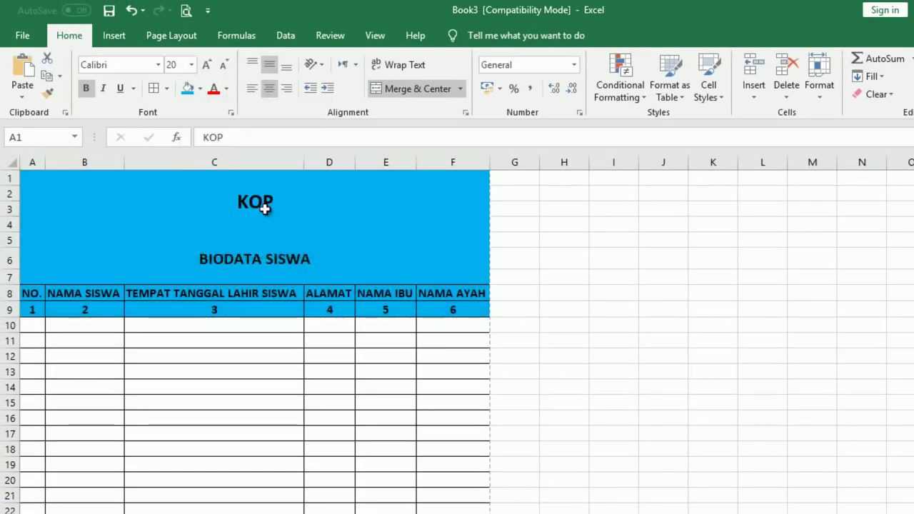
# Check the light blue fill on the KOP and BIODATA SISWA title cells
pyautogui.click(248, 337)
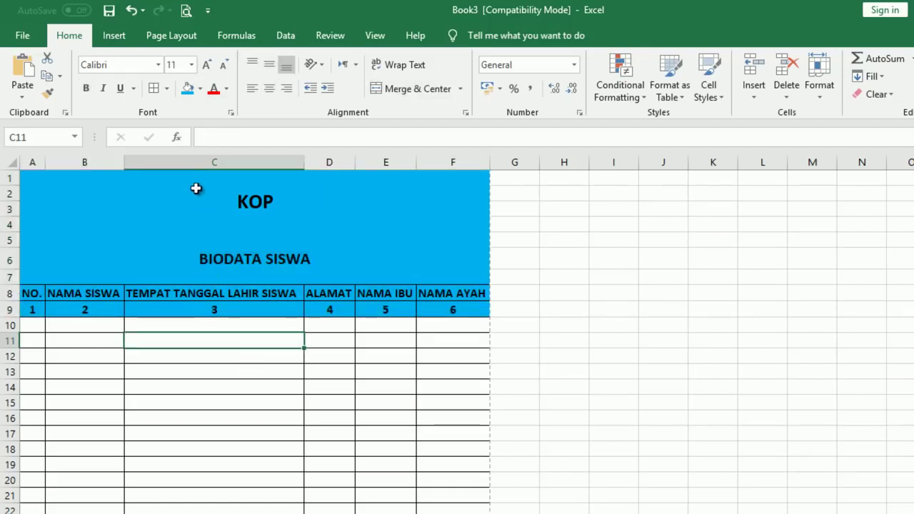
pyautogui.moveTo(195, 188); pyautogui.dragTo(199, 310)
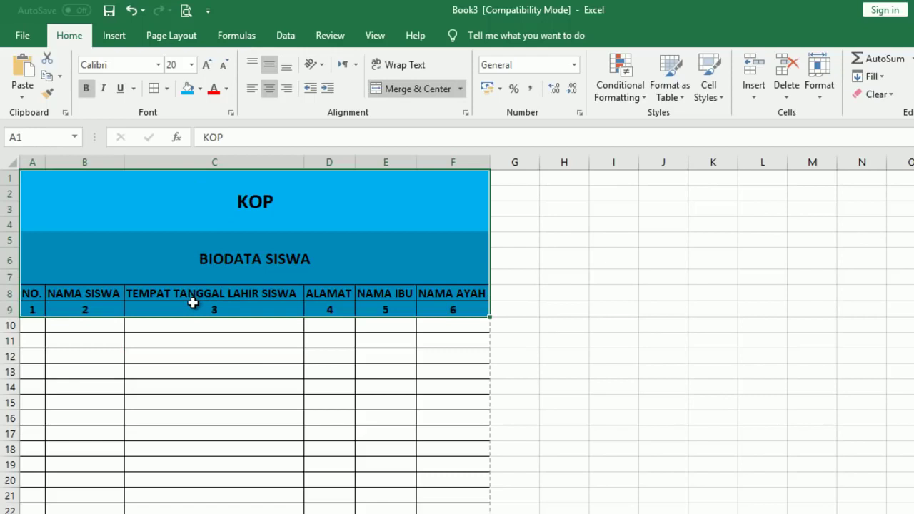
pyautogui.click(201, 372)
pyautogui.click(170, 265)
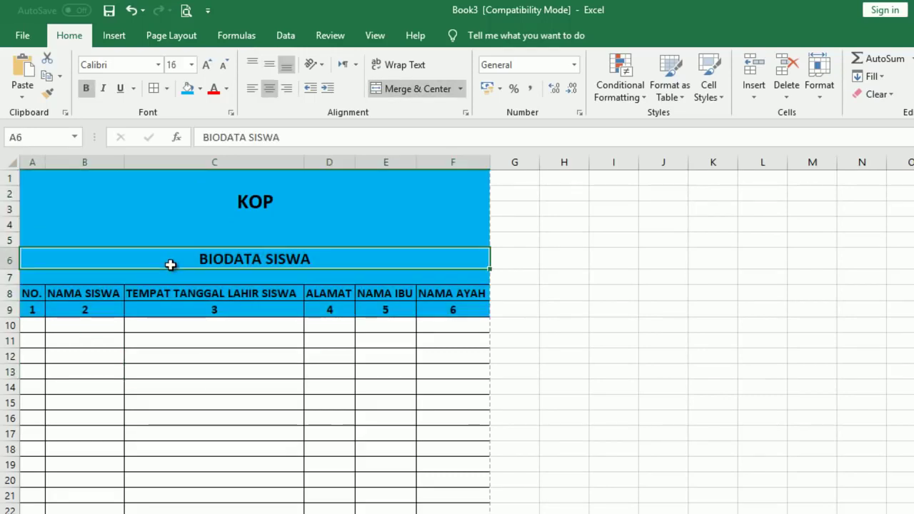
pyautogui.click(209, 194)
pyautogui.click(233, 335)
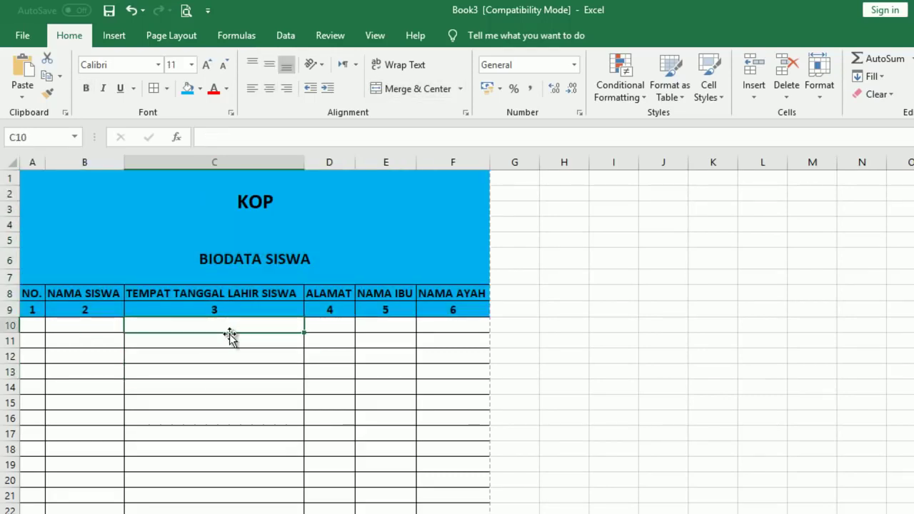
pyautogui.click(177, 38)
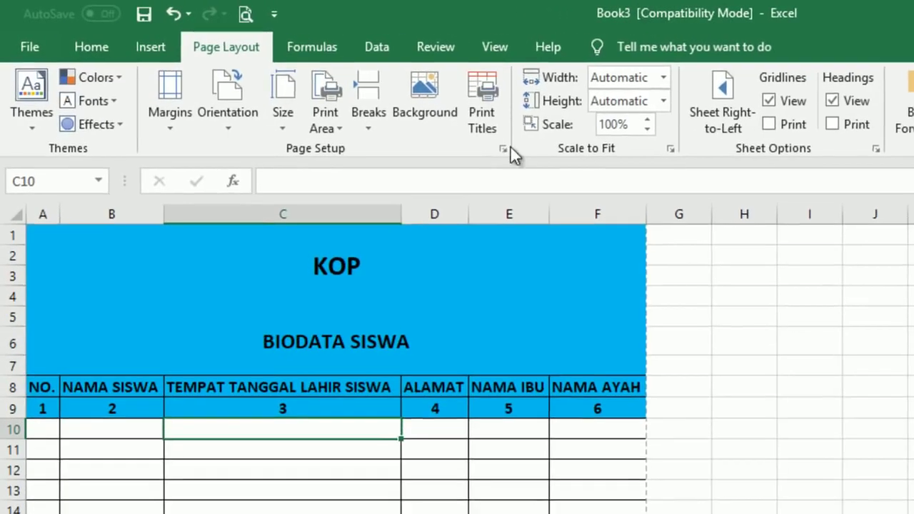
# Change the print-title rows to repeat at top from $8:$9 to $1:$9
pyautogui.click(488, 96)
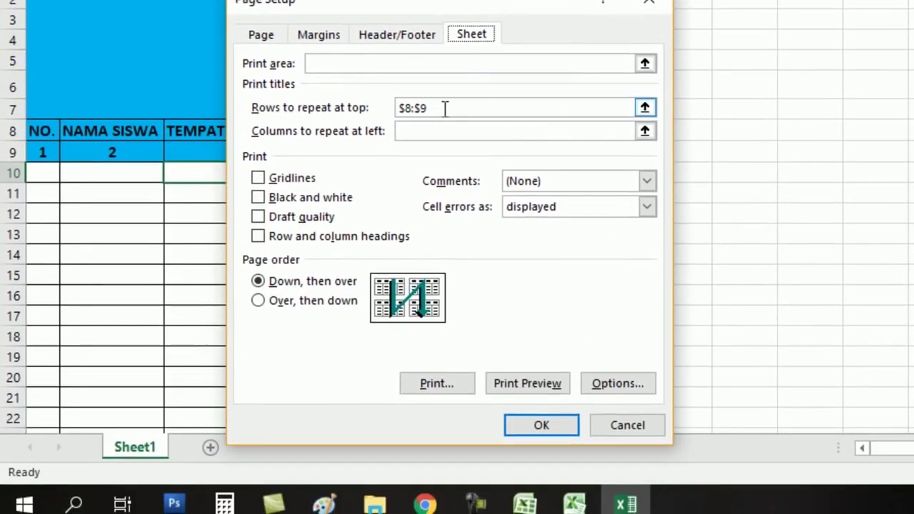
pyautogui.moveTo(455, 108); pyautogui.dragTo(358, 108)
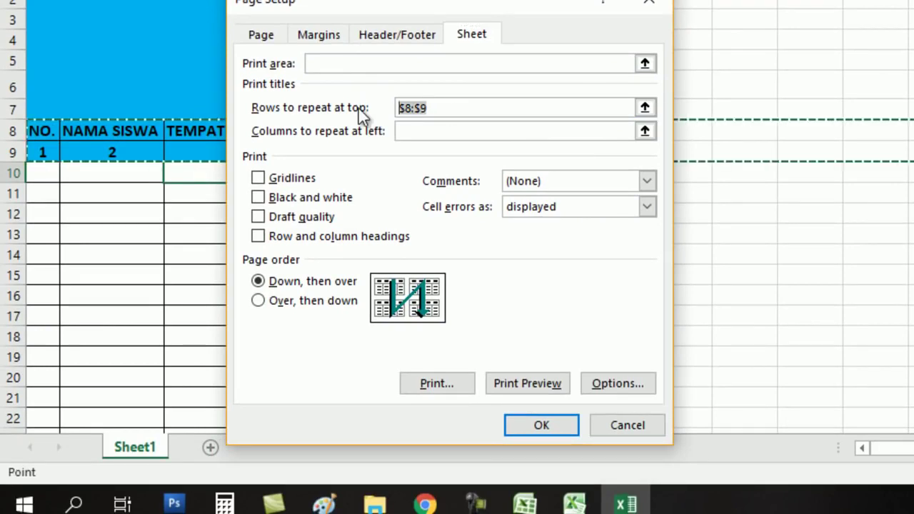
pyautogui.press('BackSpace')
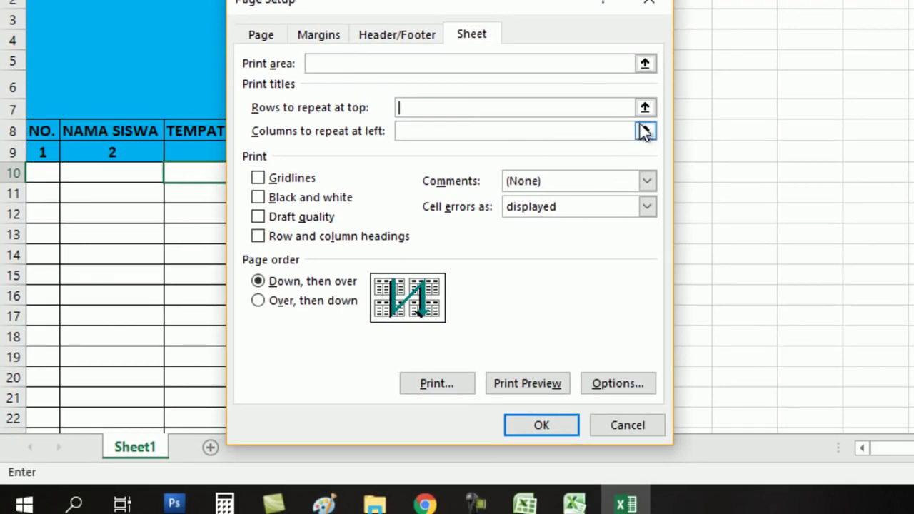
pyautogui.click(645, 107)
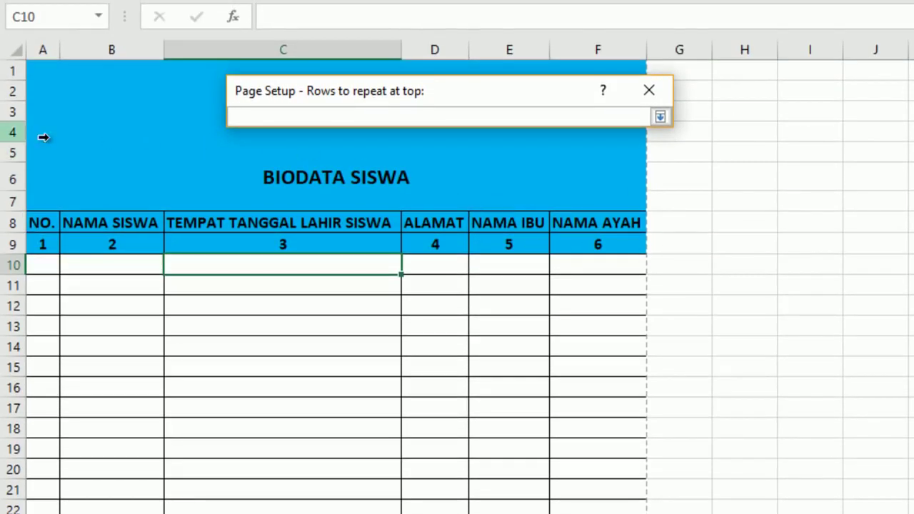
pyautogui.moveTo(10, 71); pyautogui.dragTo(3, 245)
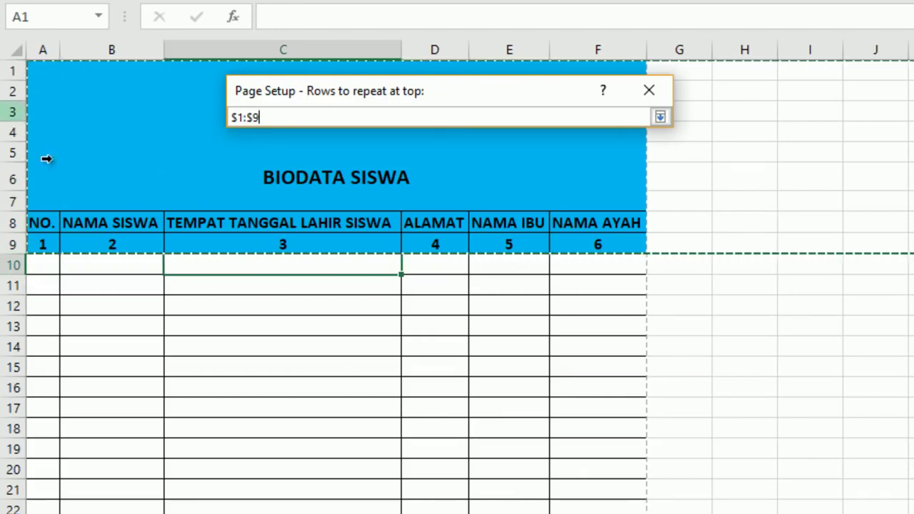
pyautogui.click(660, 118)
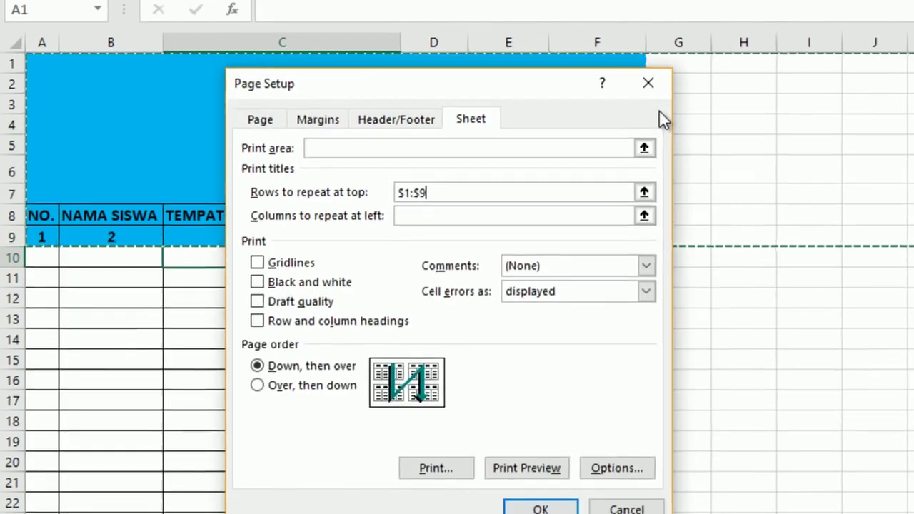
pyautogui.click(541, 458)
pyautogui.click(329, 274)
pyautogui.scroll(-4, 340, 284)
pyautogui.scroll(-9, 332, 289)
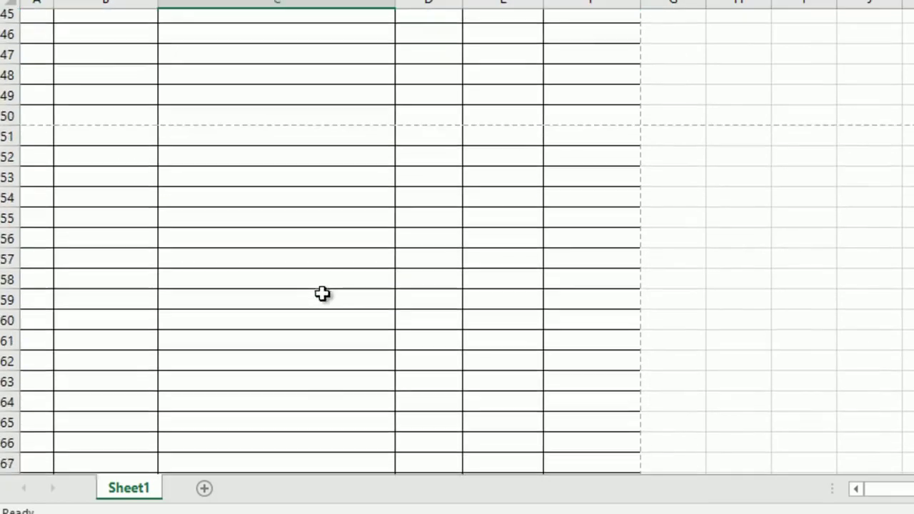
pyautogui.scroll(15, 332, 290)
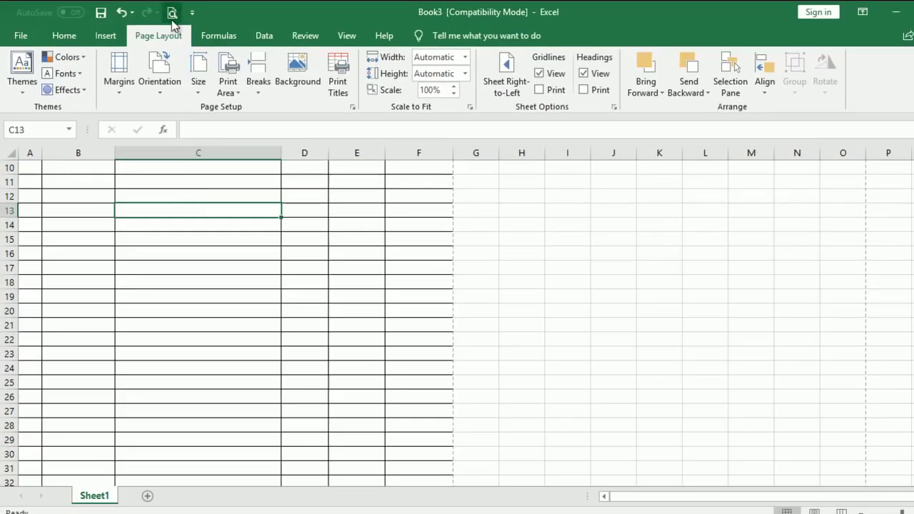
pyautogui.scroll(3, 181, 244)
pyautogui.click(174, 12)
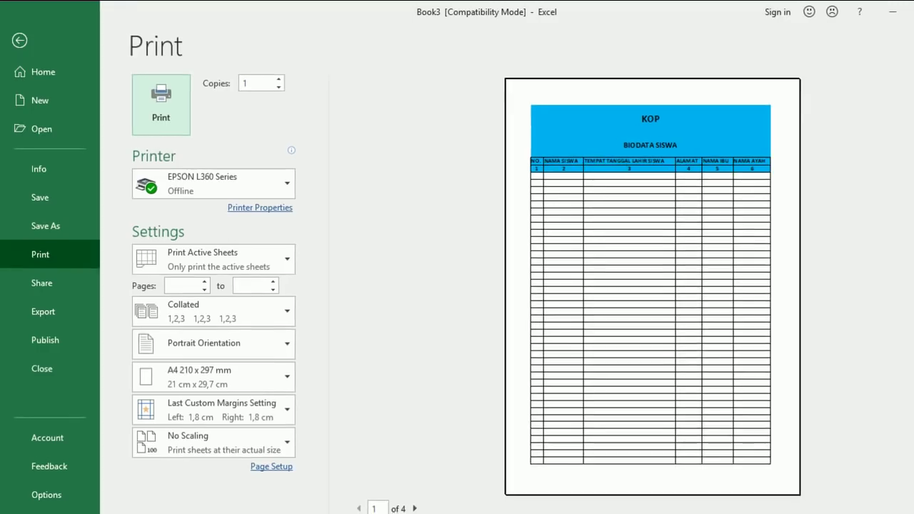
pyautogui.scroll(-1, 571, 200)
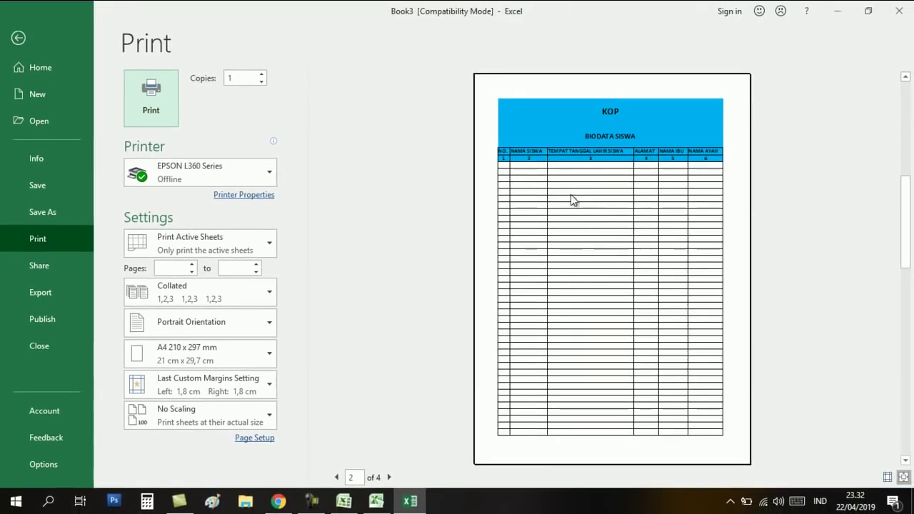
pyautogui.scroll(-1, 575, 200)
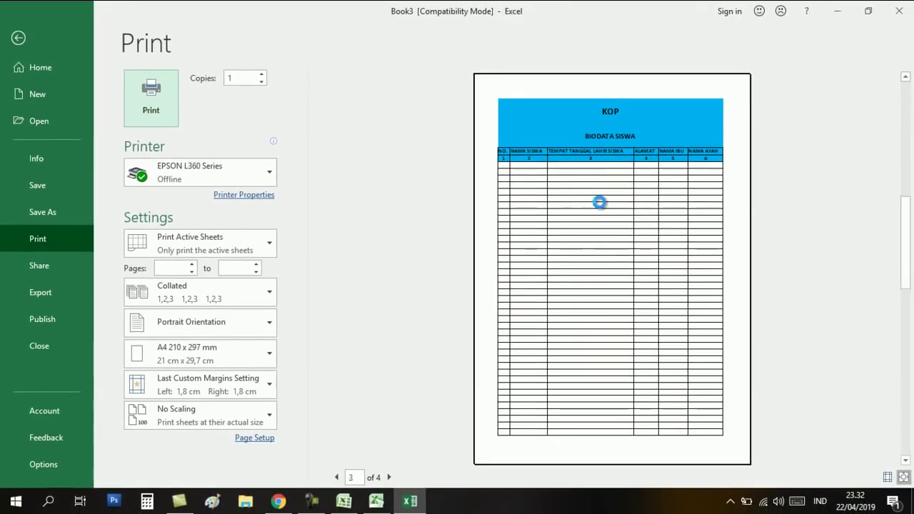
pyautogui.scroll(-1, 610, 179)
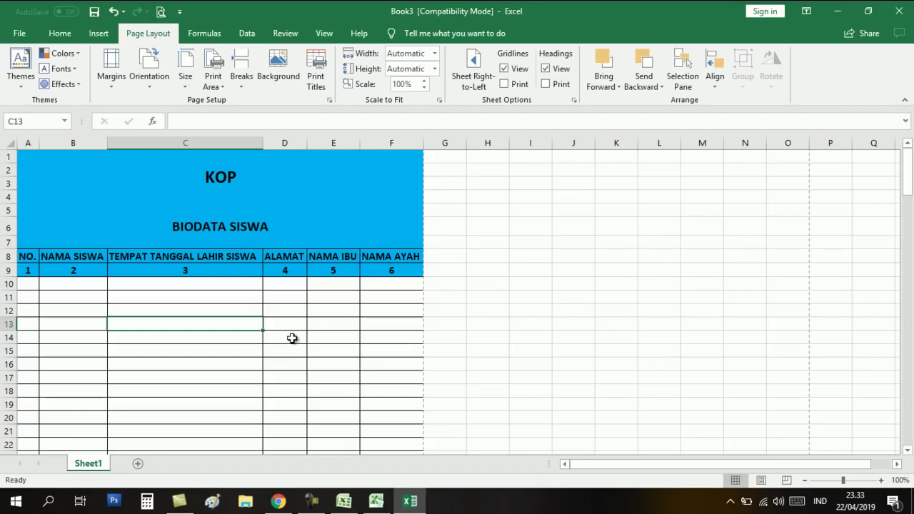
# Minimise the Book3, Book2 and Book1 Excel windows one after another
pyautogui.click(277, 323)
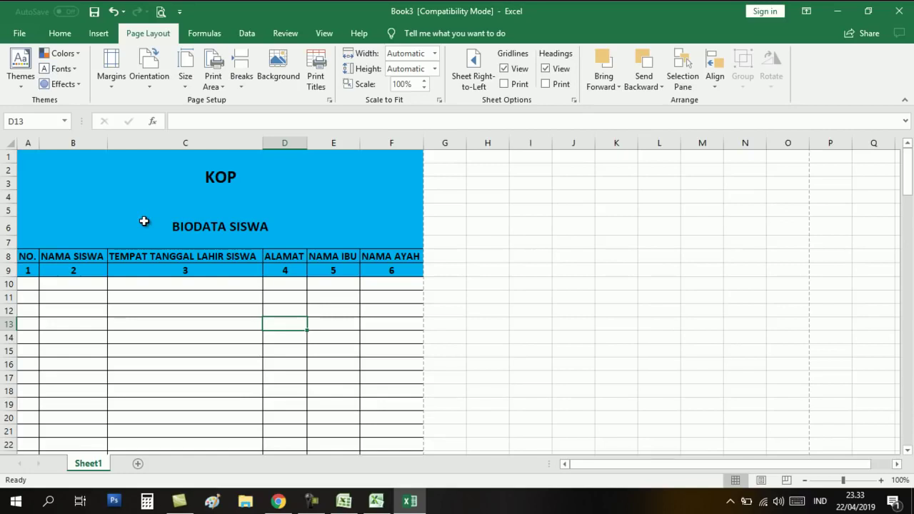
pyautogui.click(840, 12)
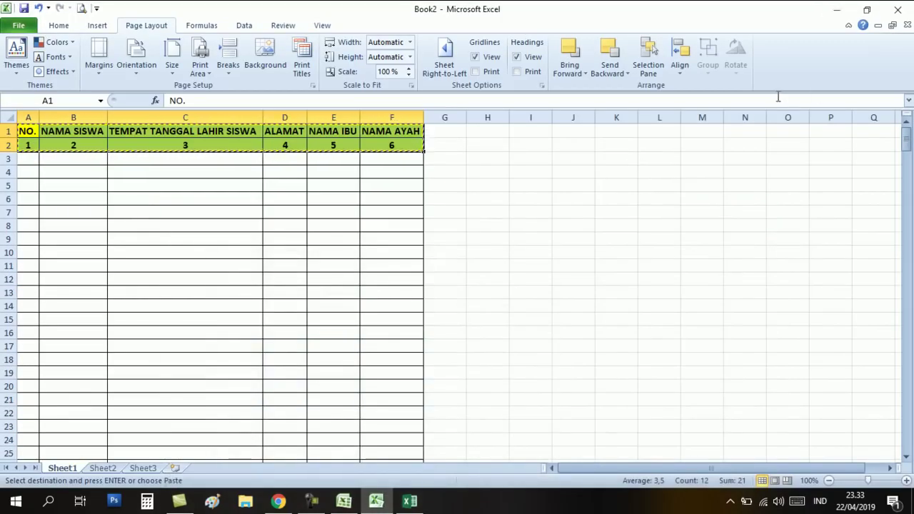
pyautogui.click(837, 10)
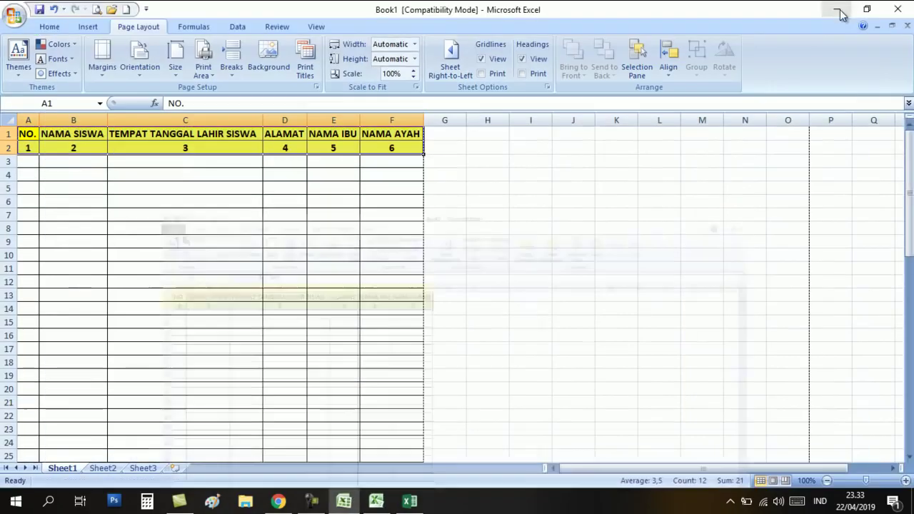
pyautogui.click(836, 10)
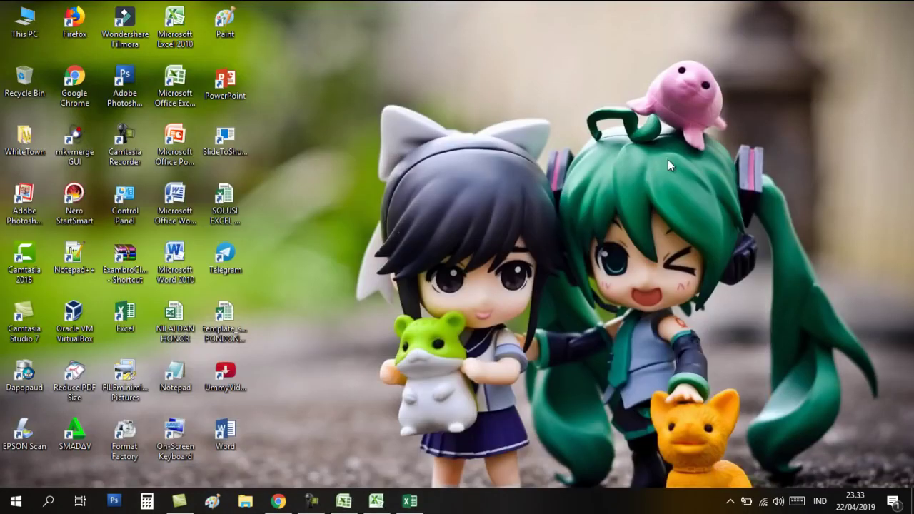
pyautogui.rightClick(322, 112)
pyautogui.click(350, 149)
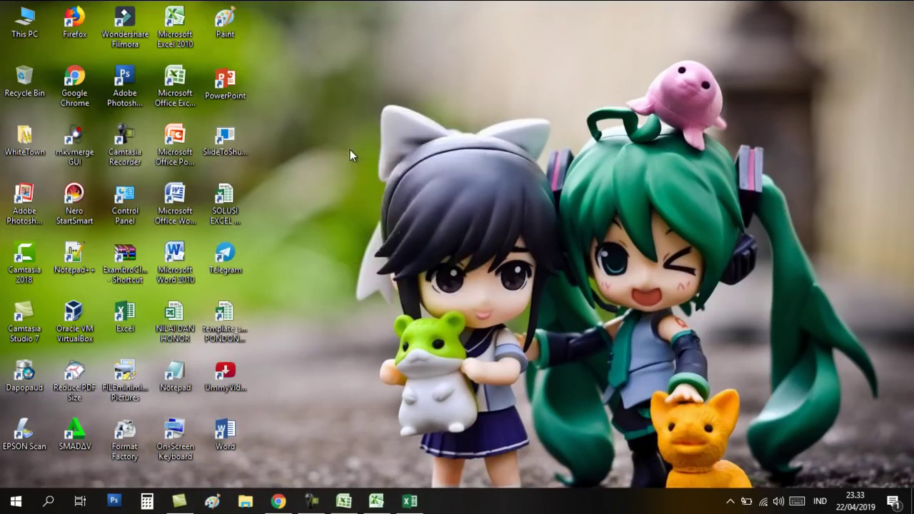